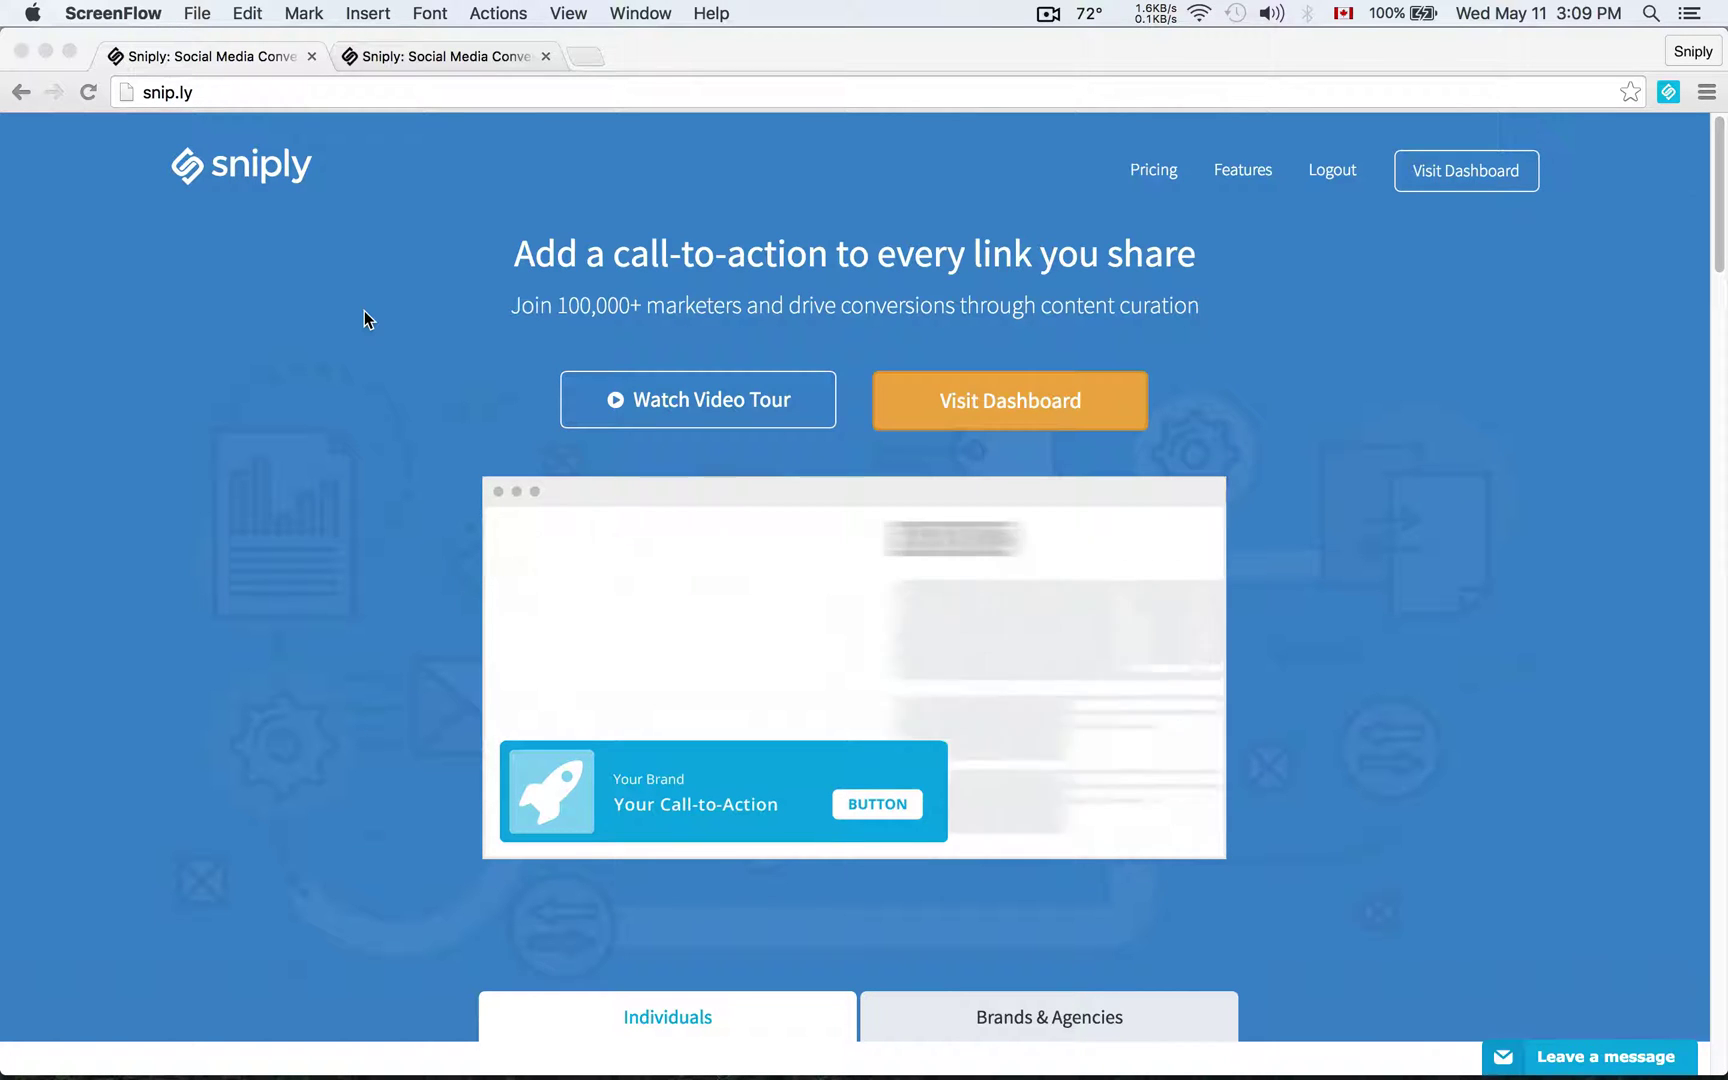
Scroll down the snip.ly homepage past the call-to-action mockups to the snip.ly/demo1 example
scroll(364, 310, "down", 2)
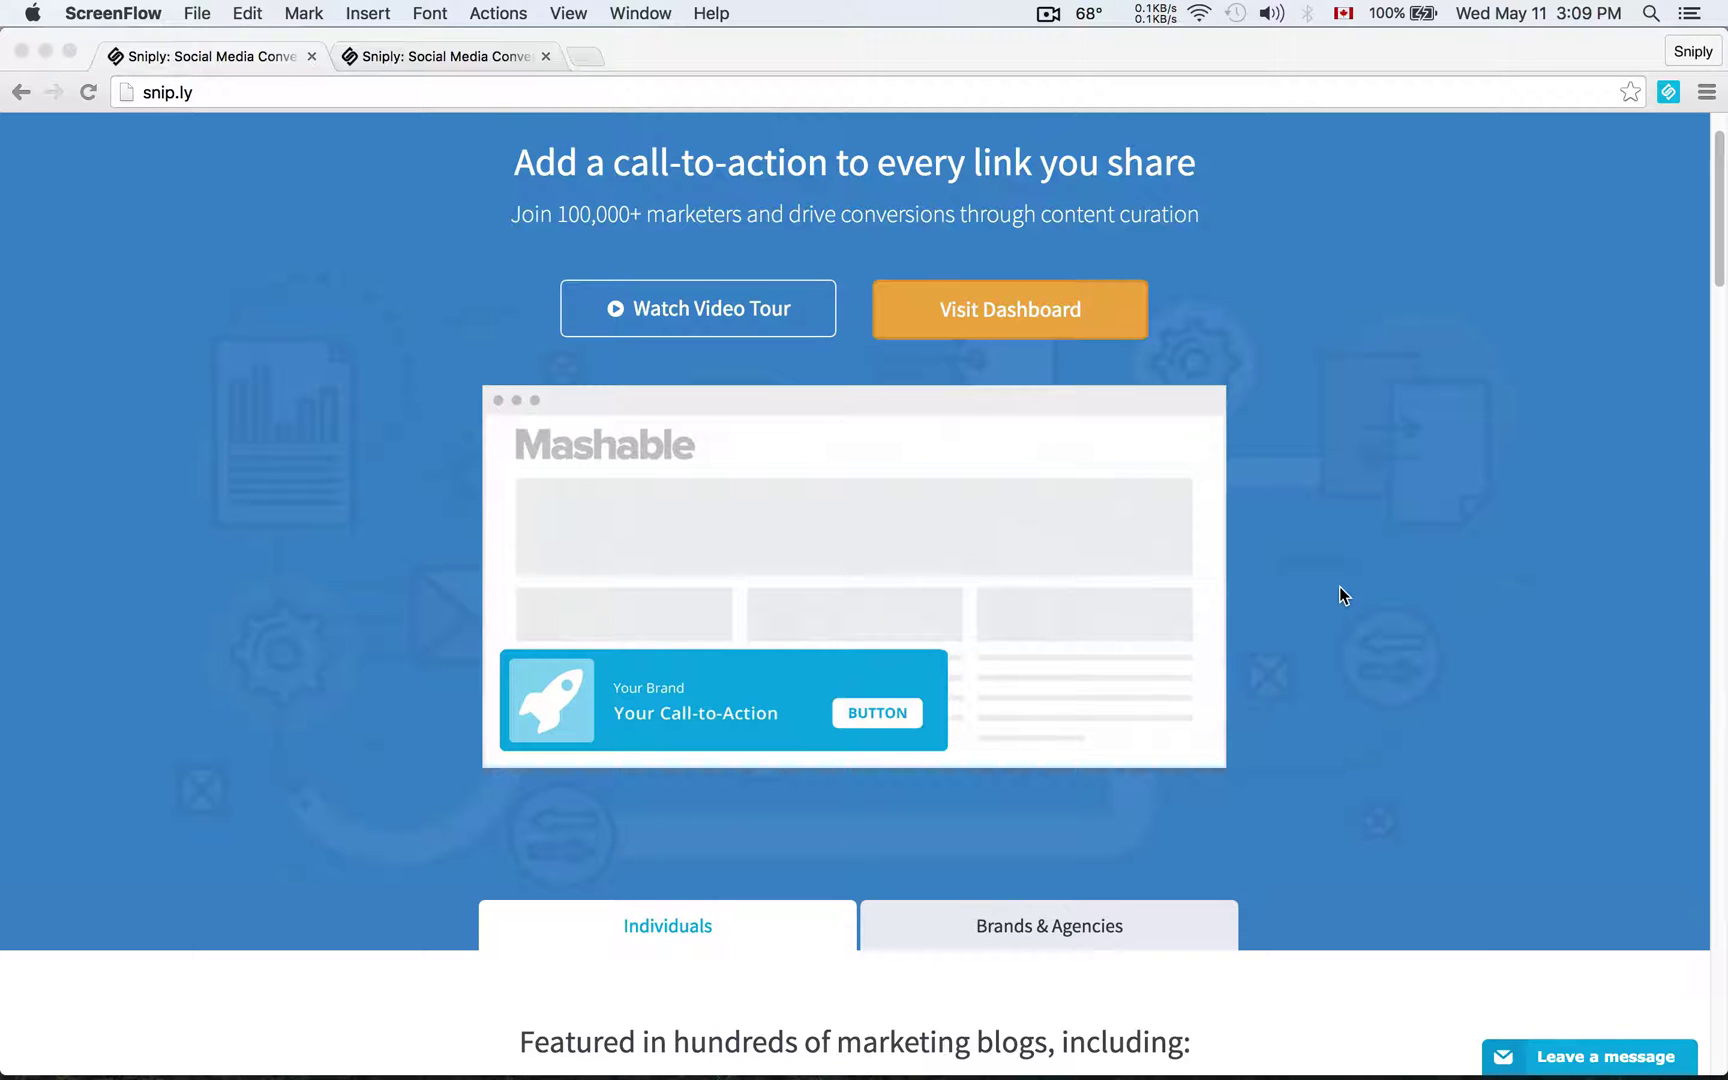
scroll(1340, 595, "down", 10)
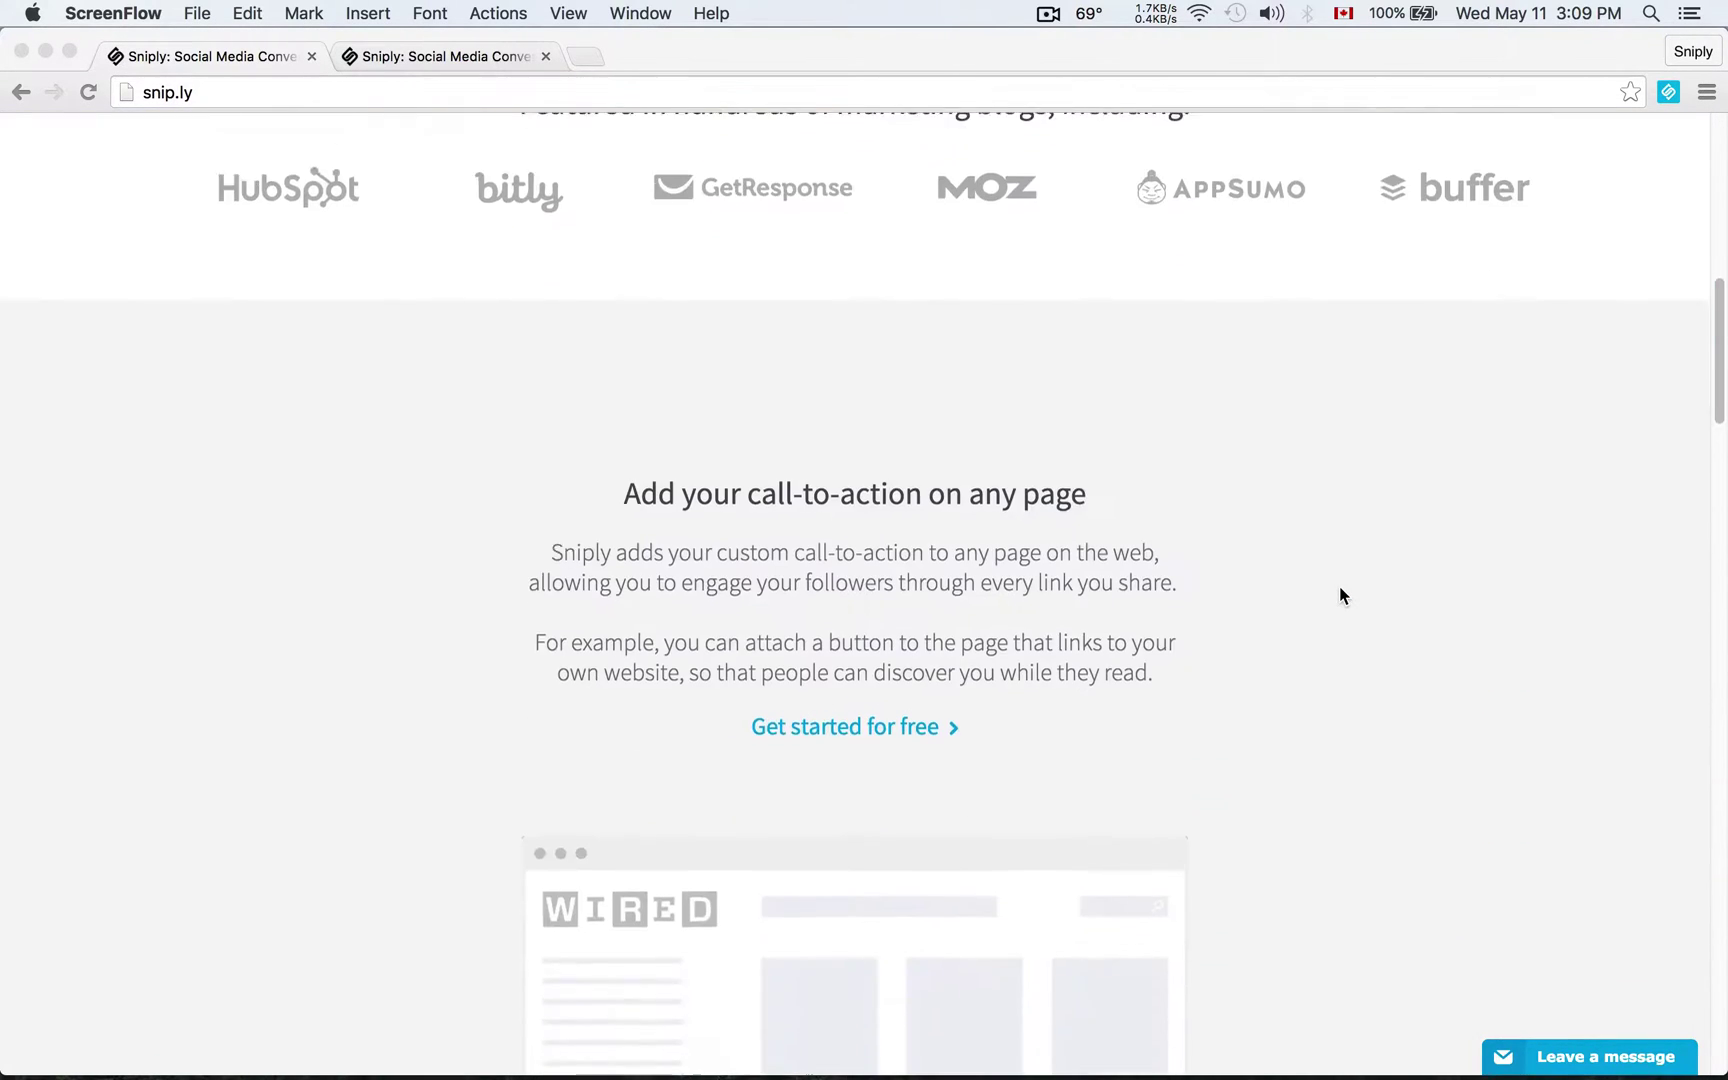
scroll(1339, 595, "down", 3)
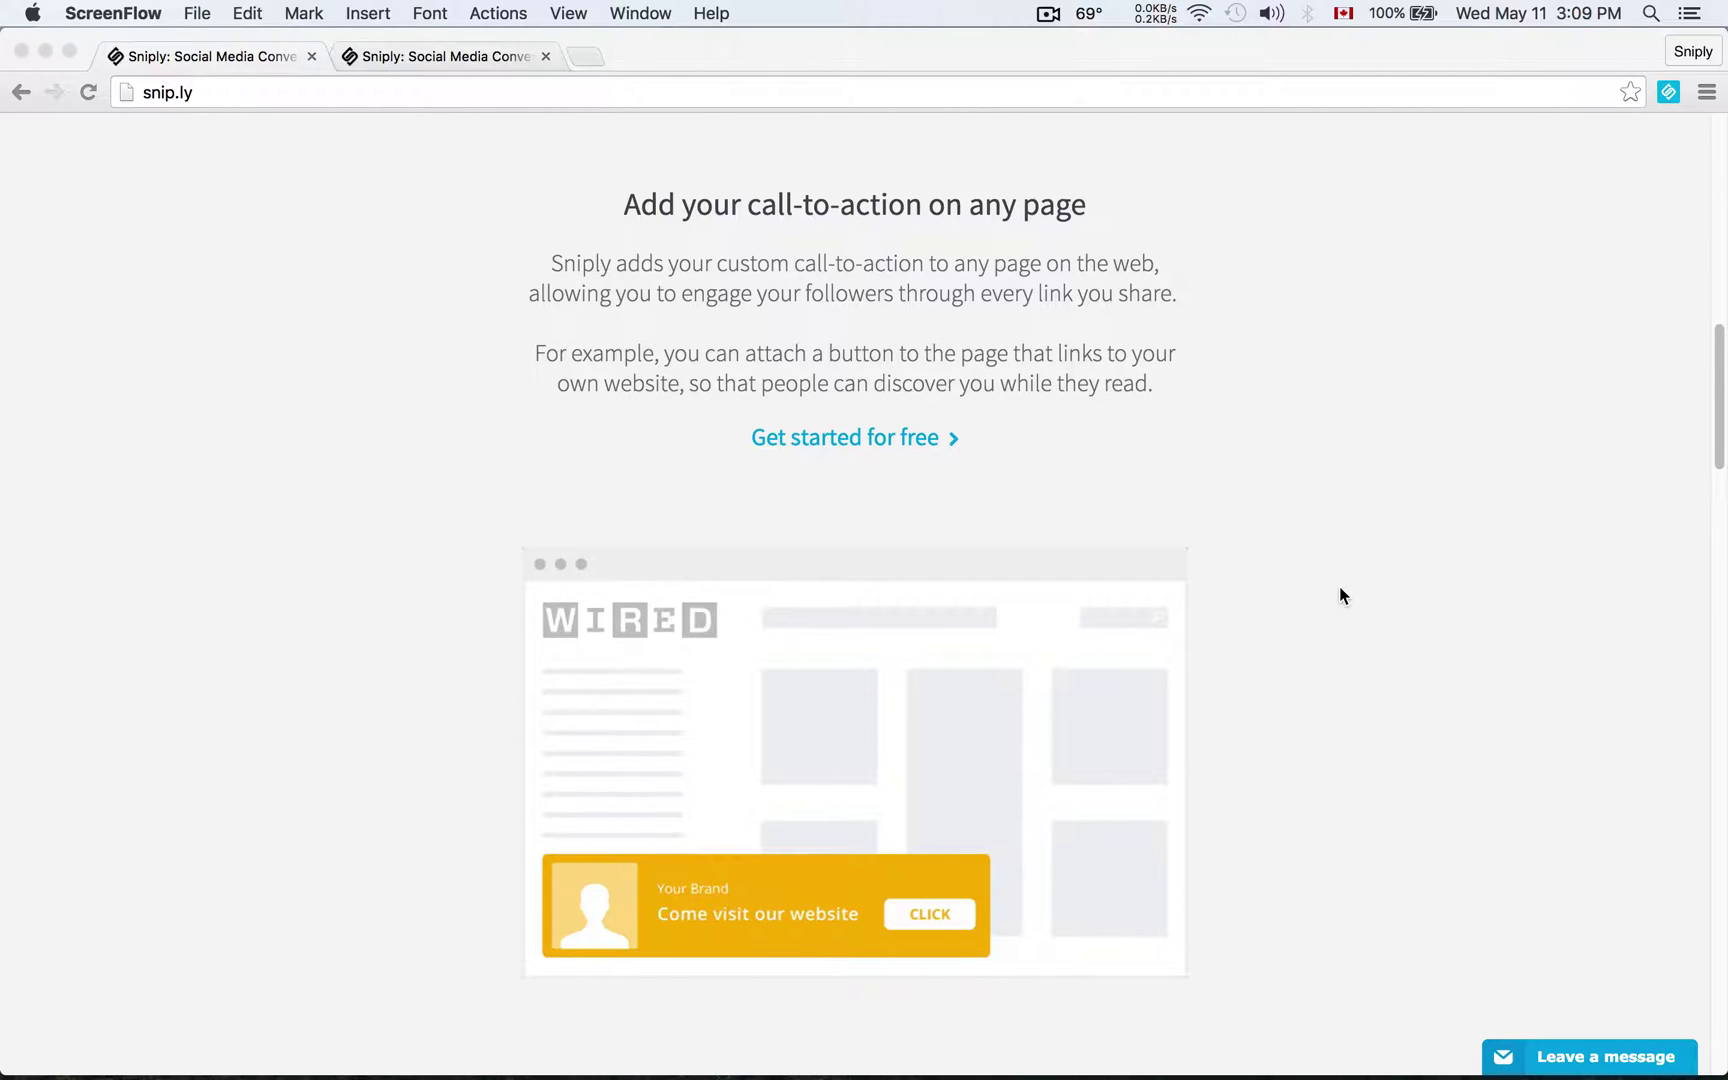
scroll(1340, 588, "down", 10)
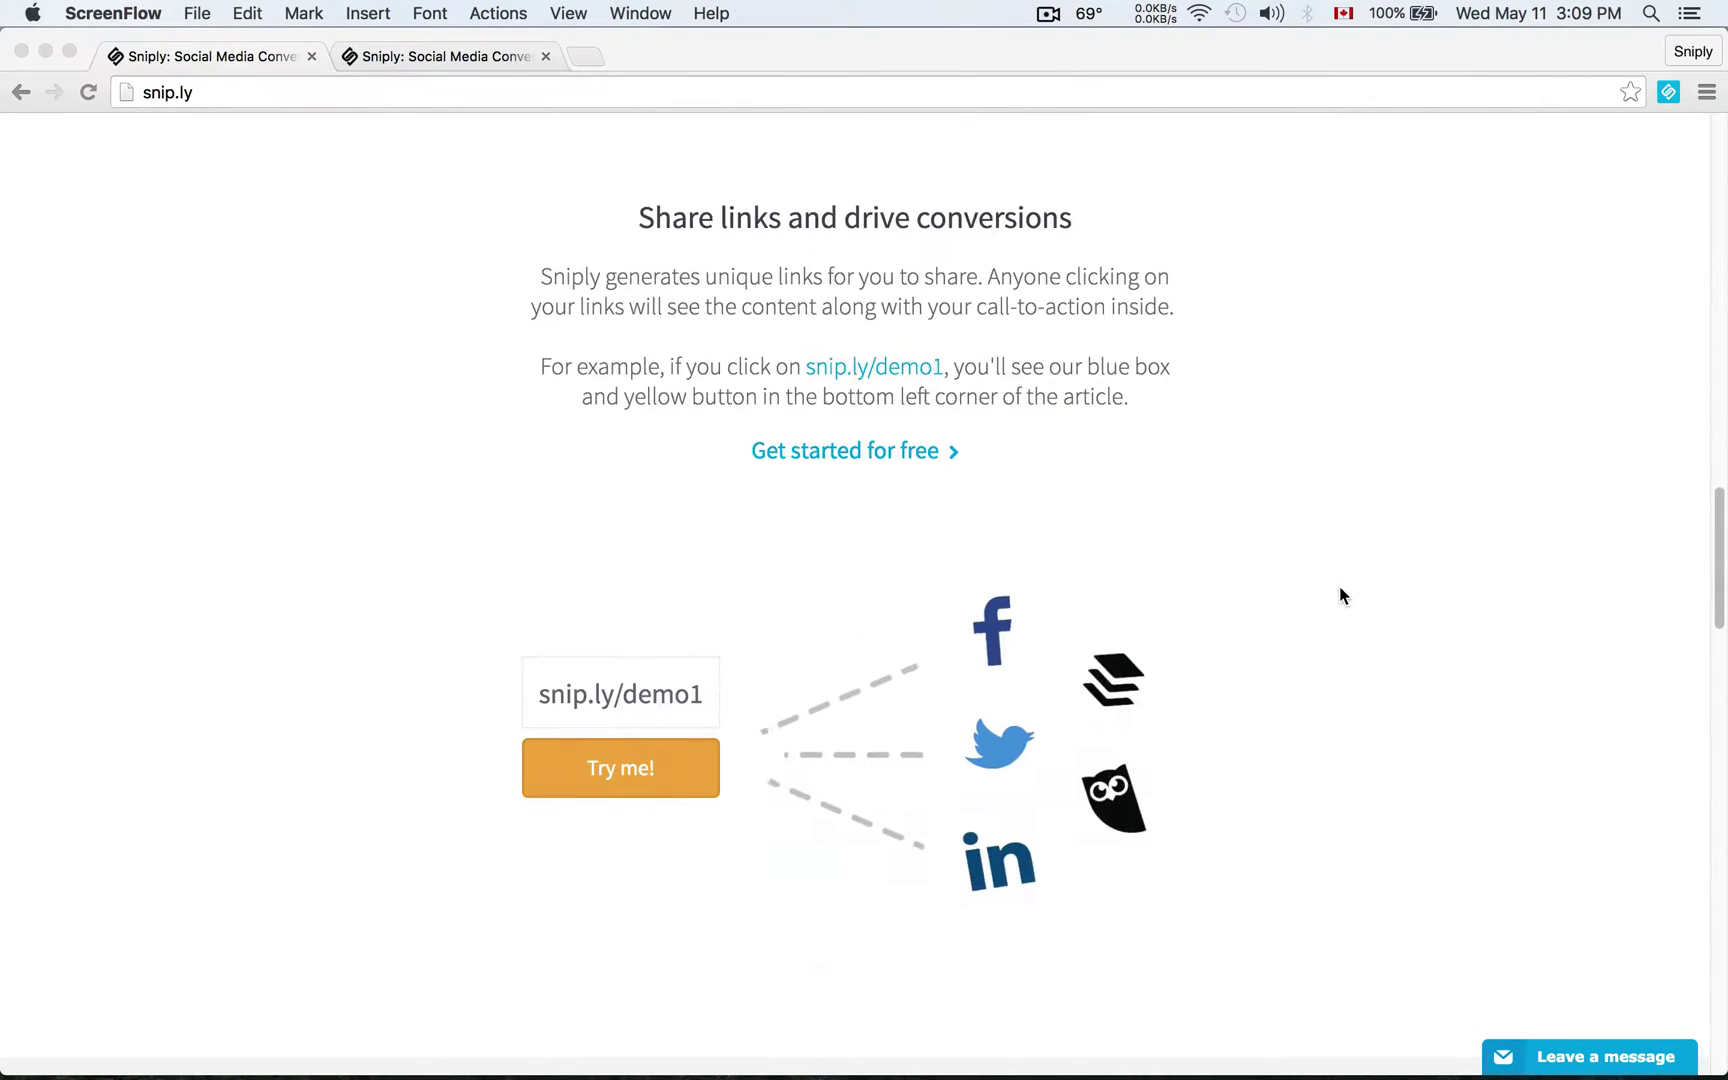
Bring Chrome forward and select the snip.ly/demo1 demo link text
left_click(558, 605)
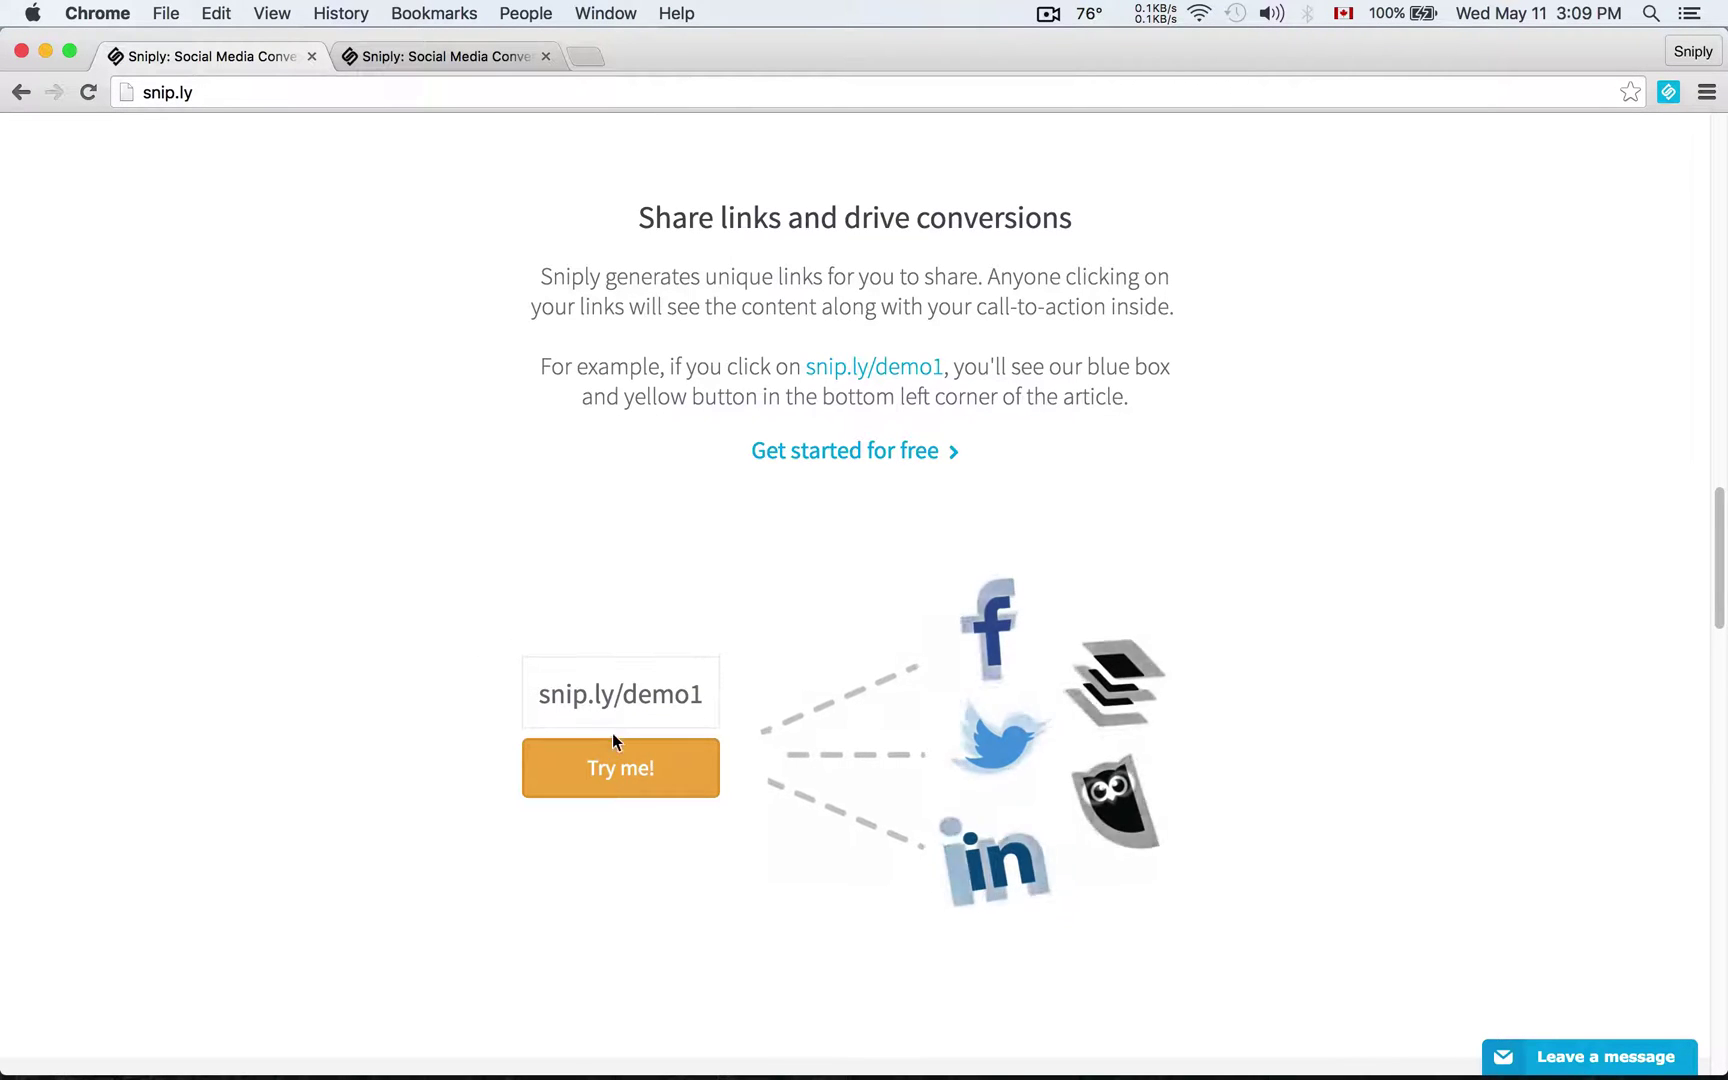
left_click_drag(535, 693, 702, 690)
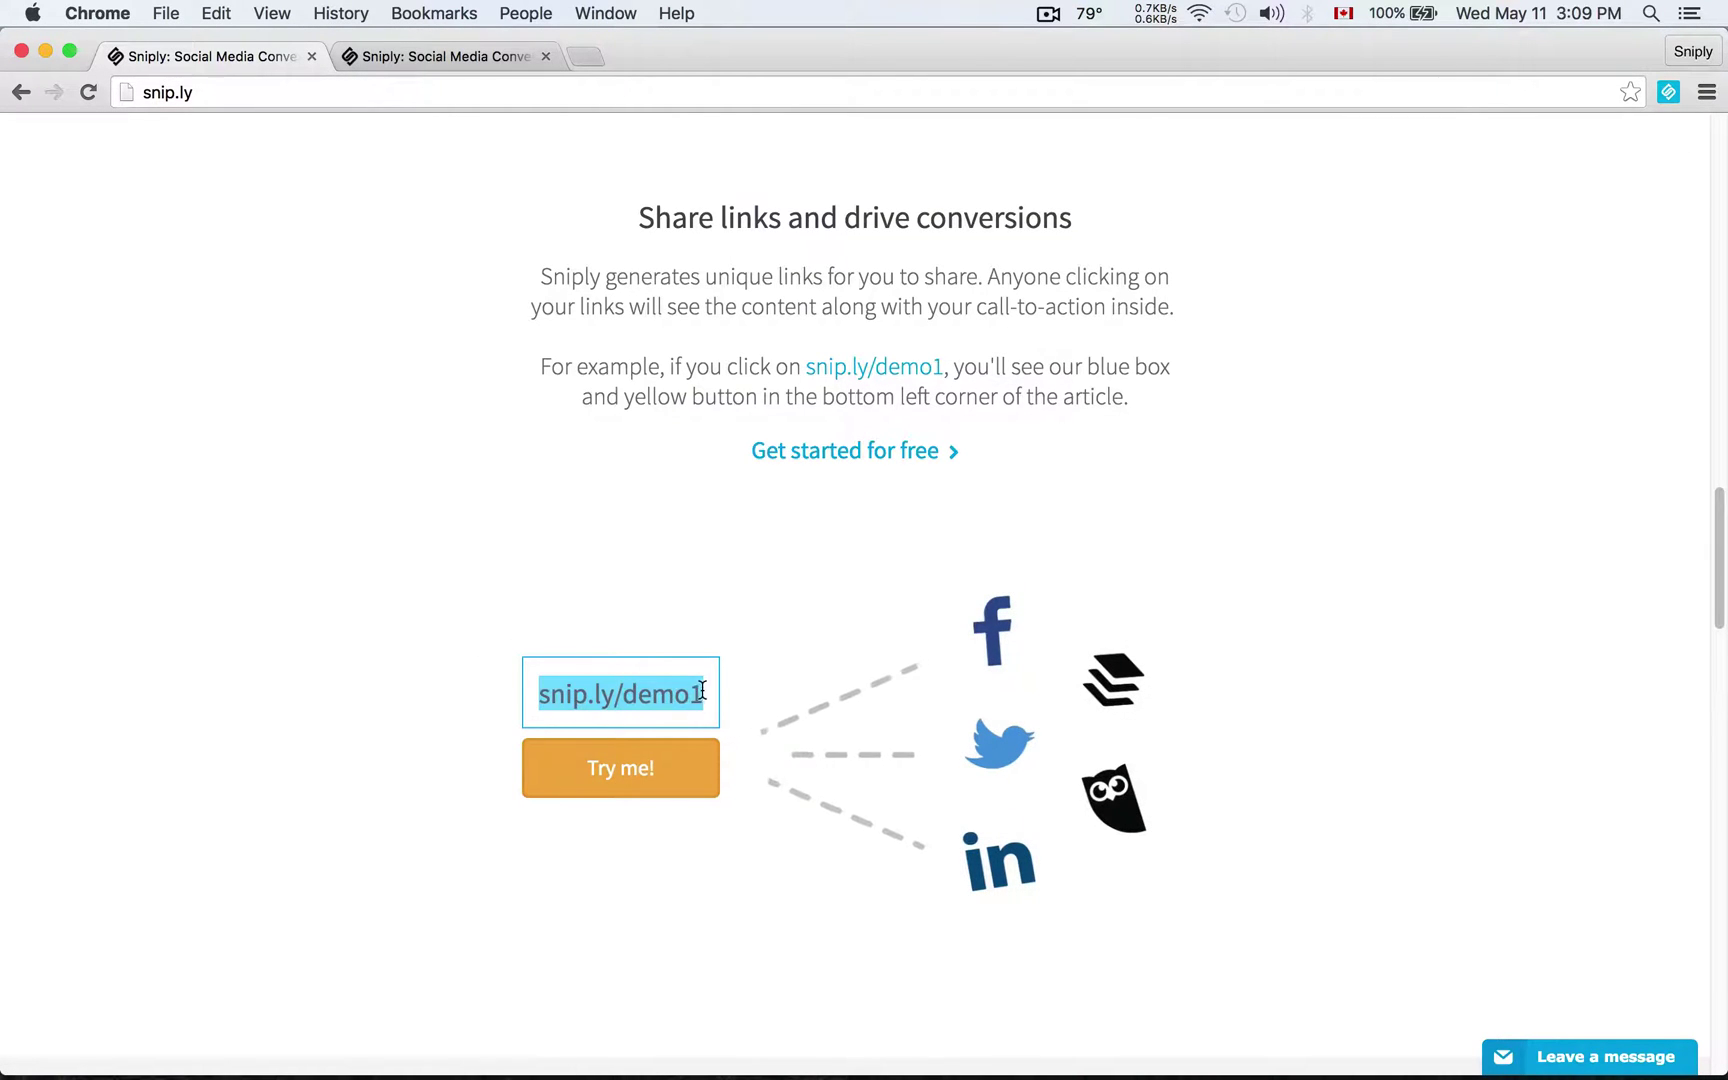
left_click(709, 599)
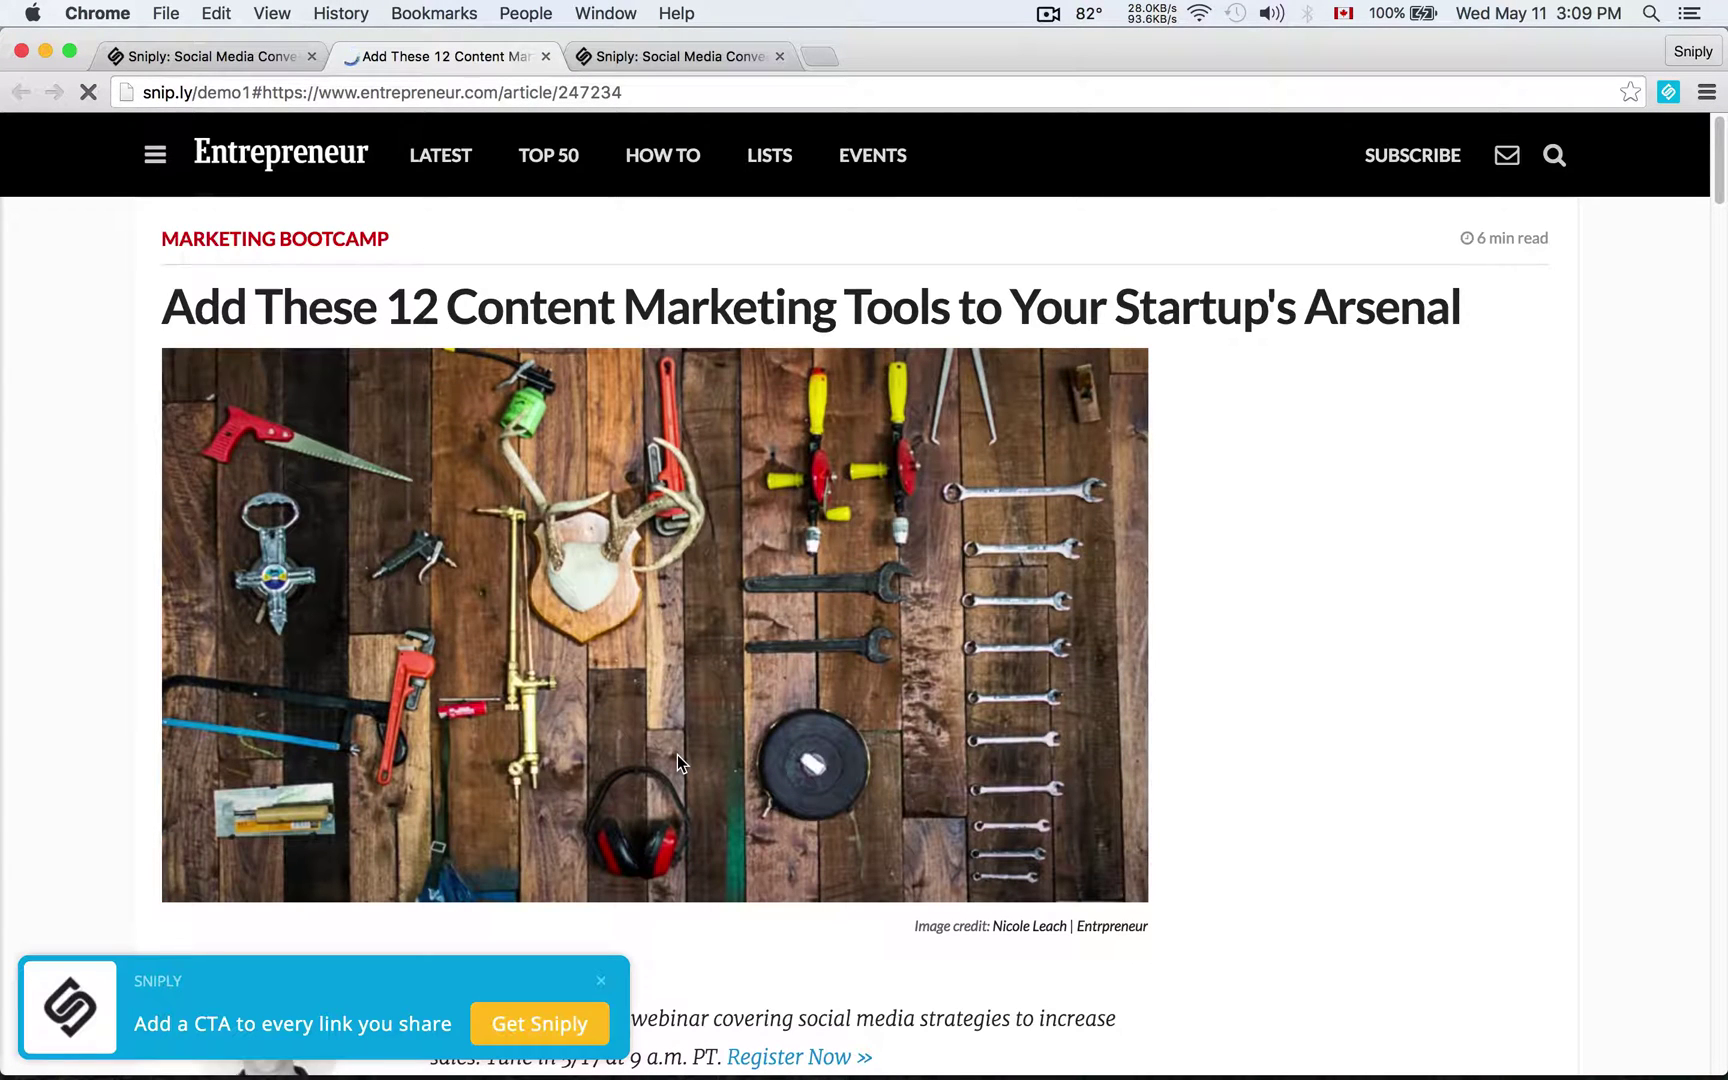
Scroll through the Entrepreneur article shown beneath the Sniply call-to-action bar
scroll(805, 659, "down", 5)
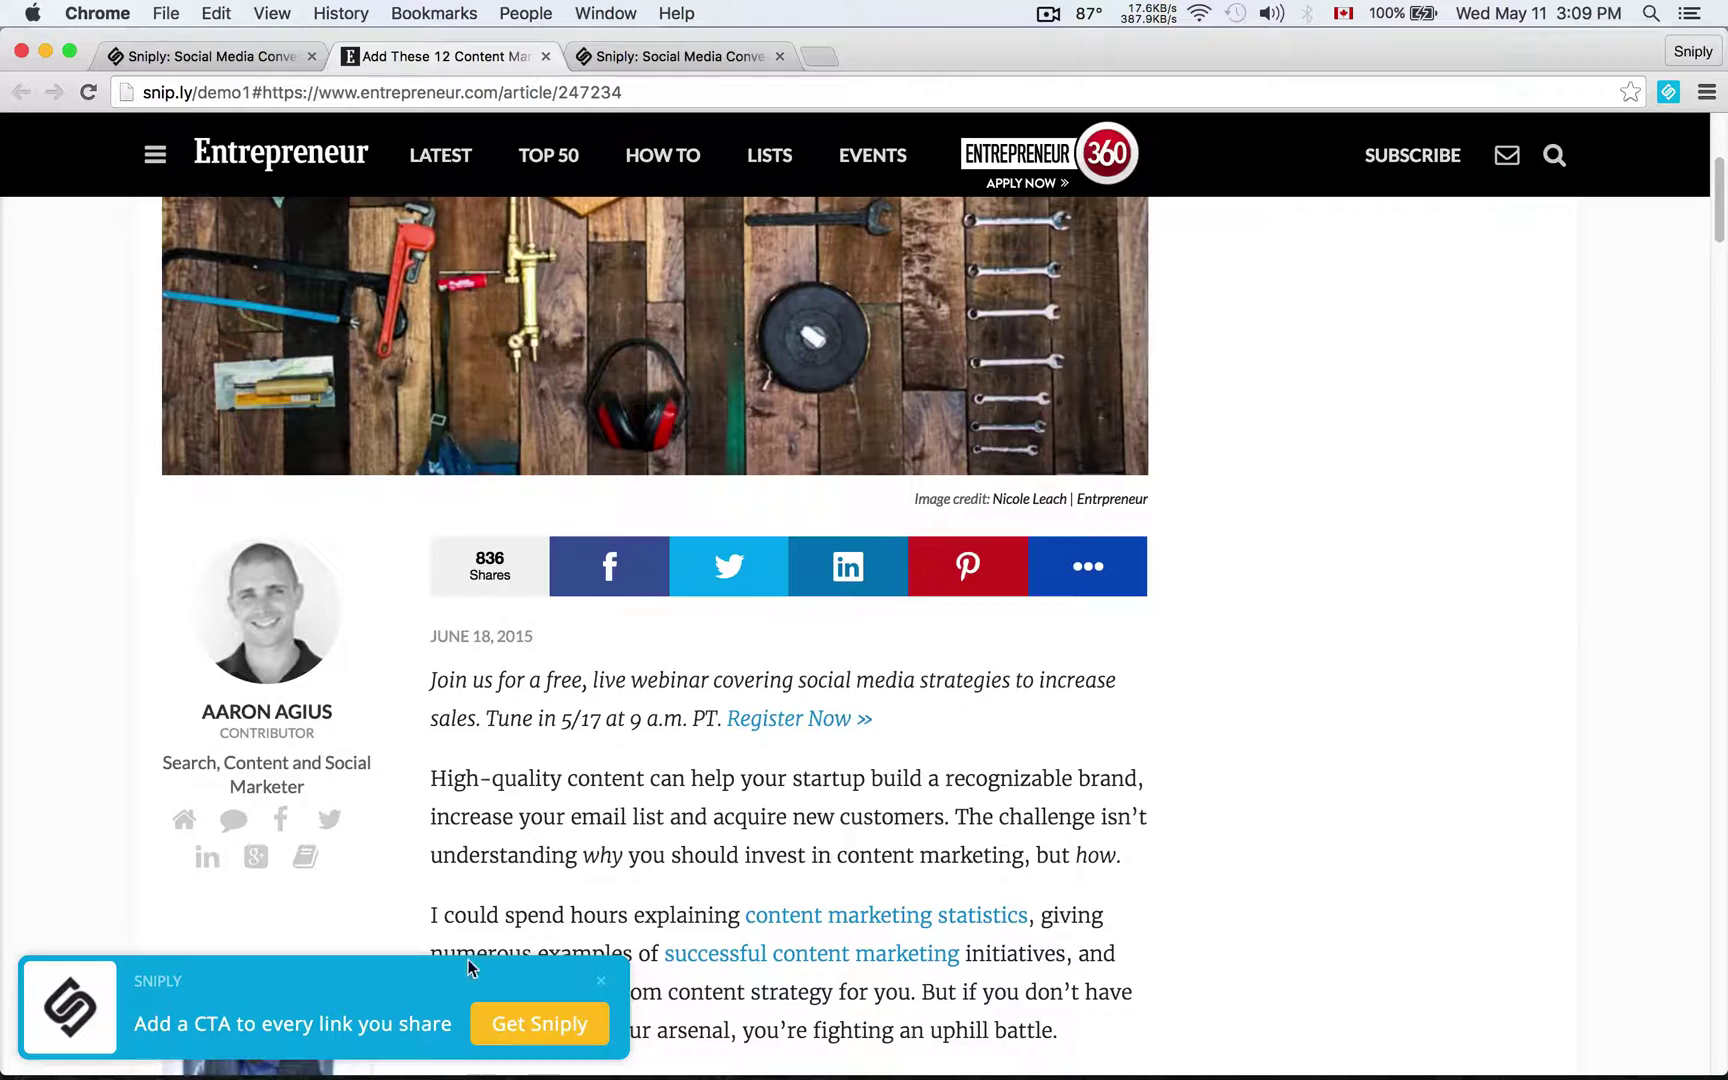
scroll(1122, 747, "up", 3)
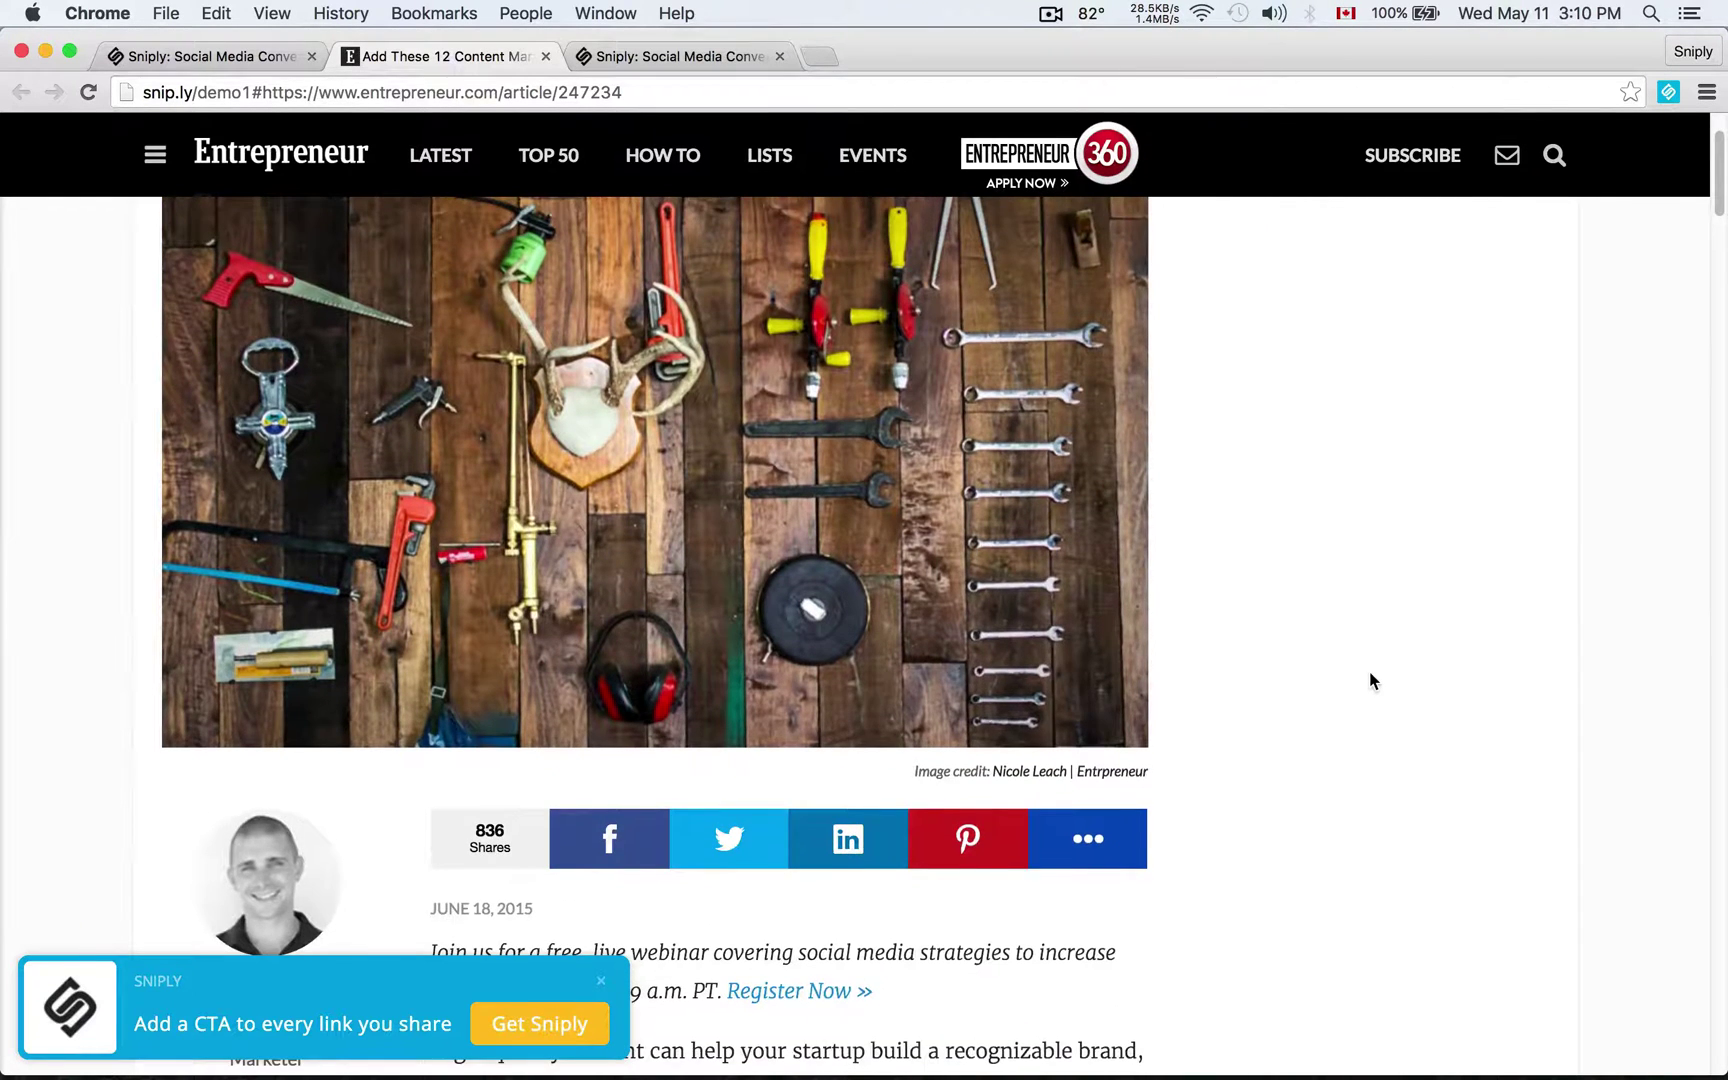
scroll(1370, 680, "up", 2)
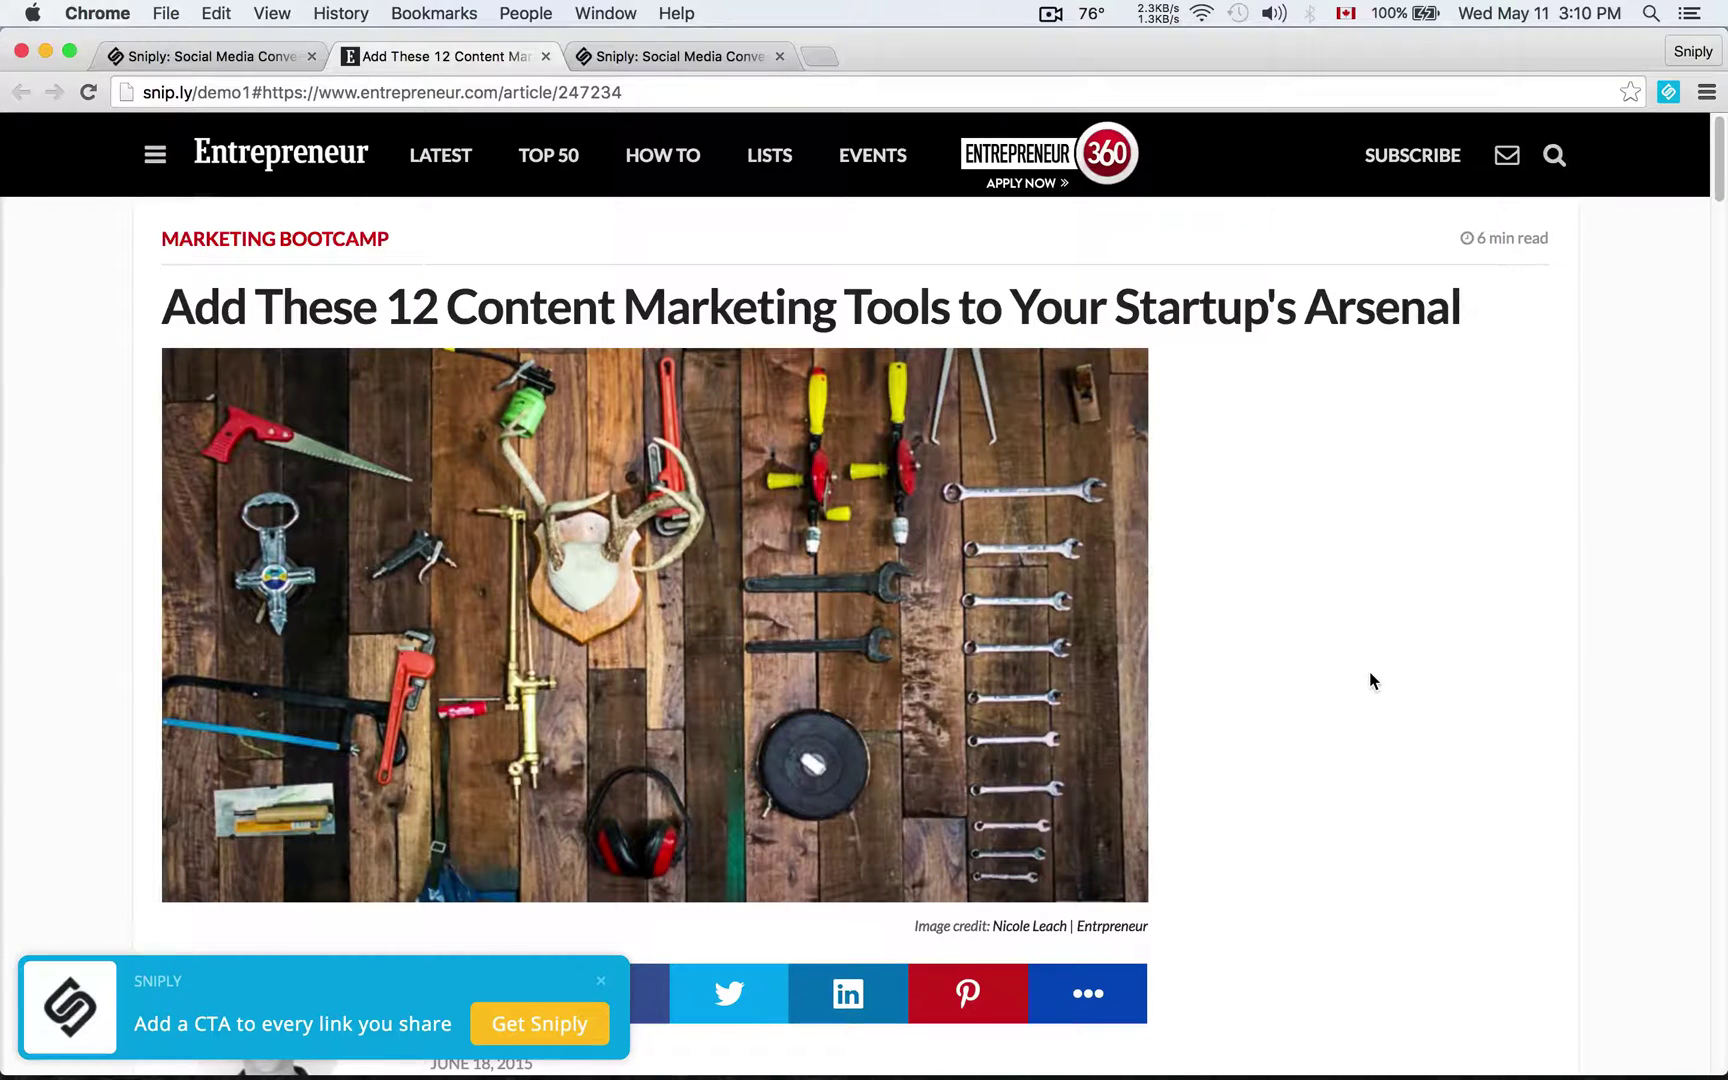
scroll(1370, 680, "down", 10)
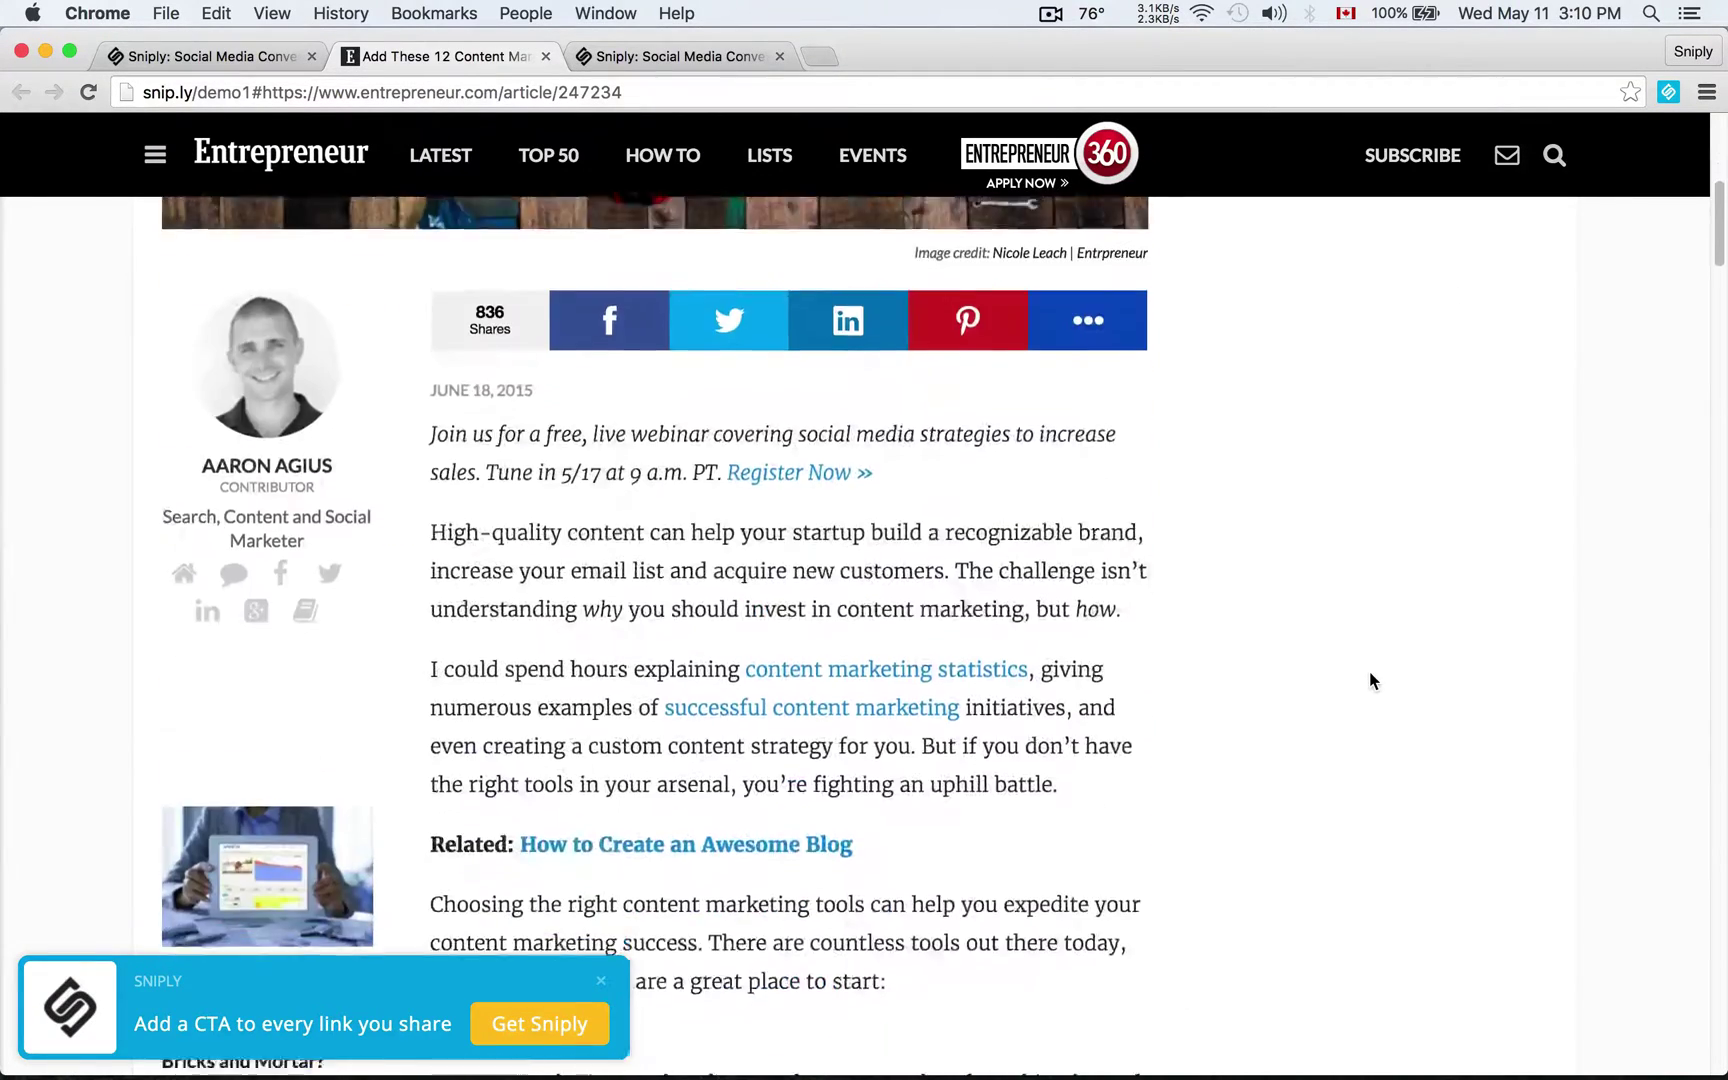
scroll(1370, 680, "down", 4)
scroll(1370, 680, "up", 6)
scroll(1370, 680, "down", 15)
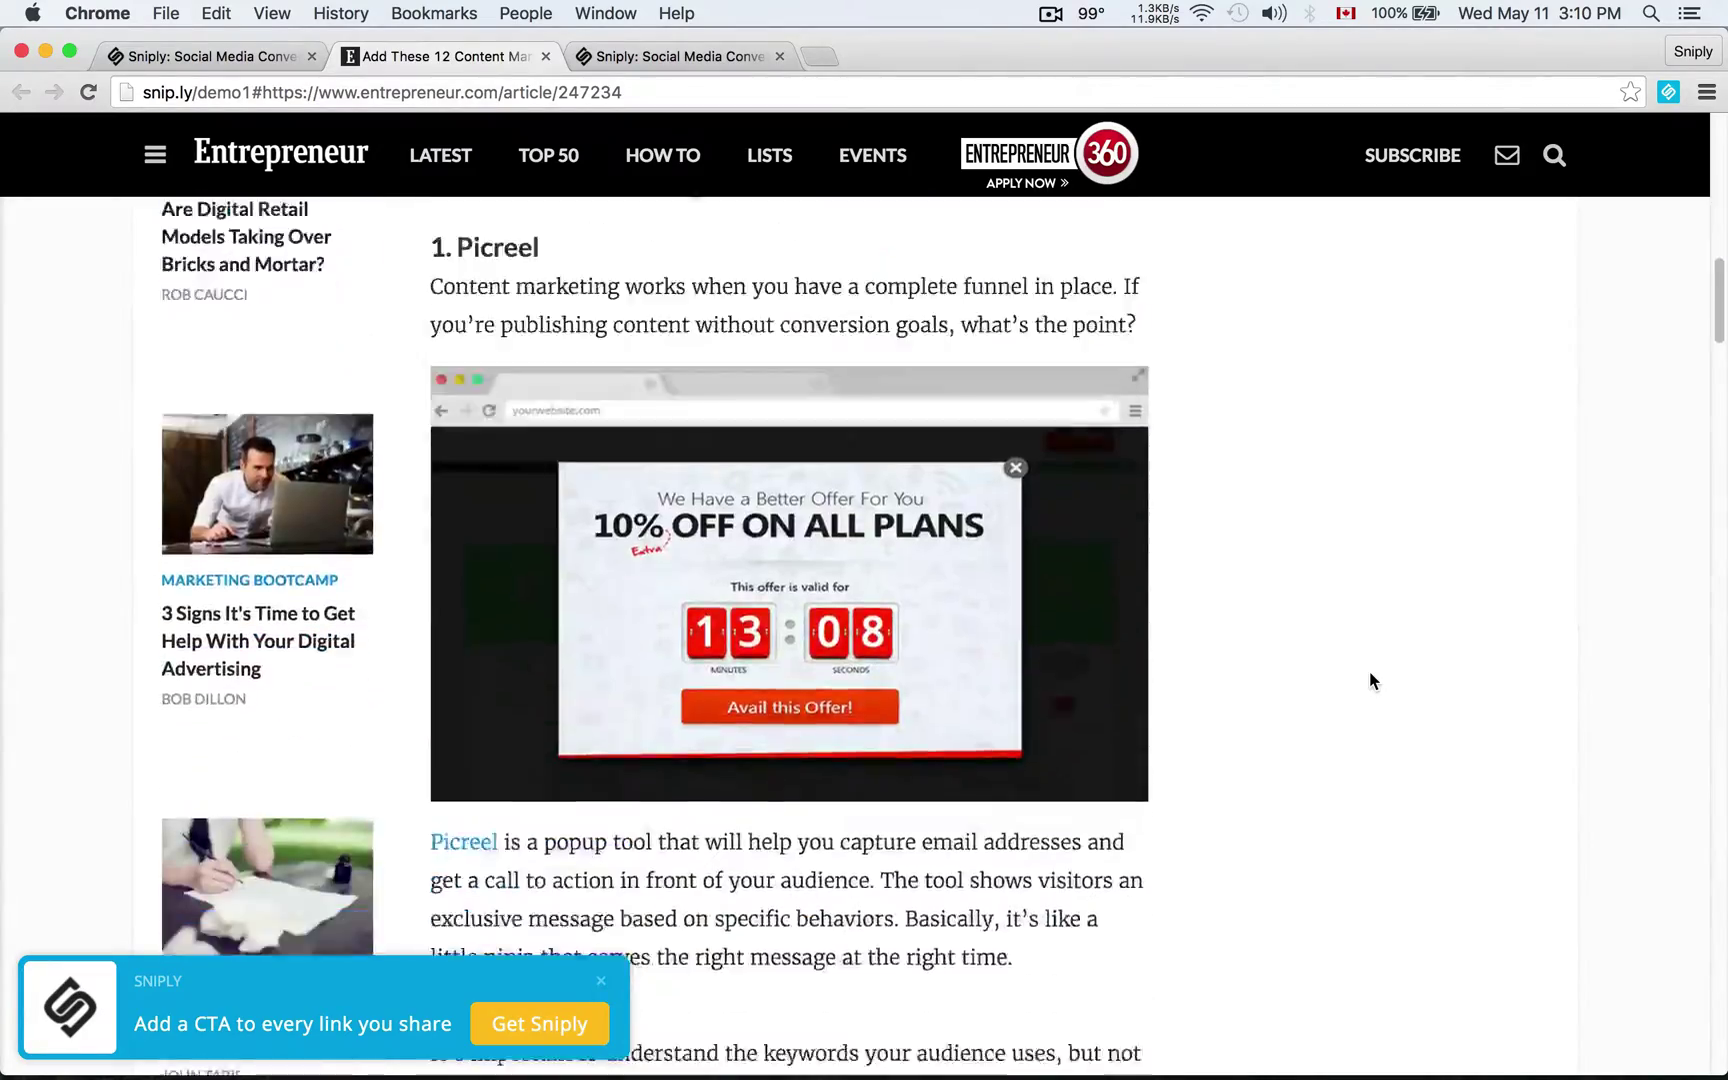
scroll(1370, 680, "up", 8)
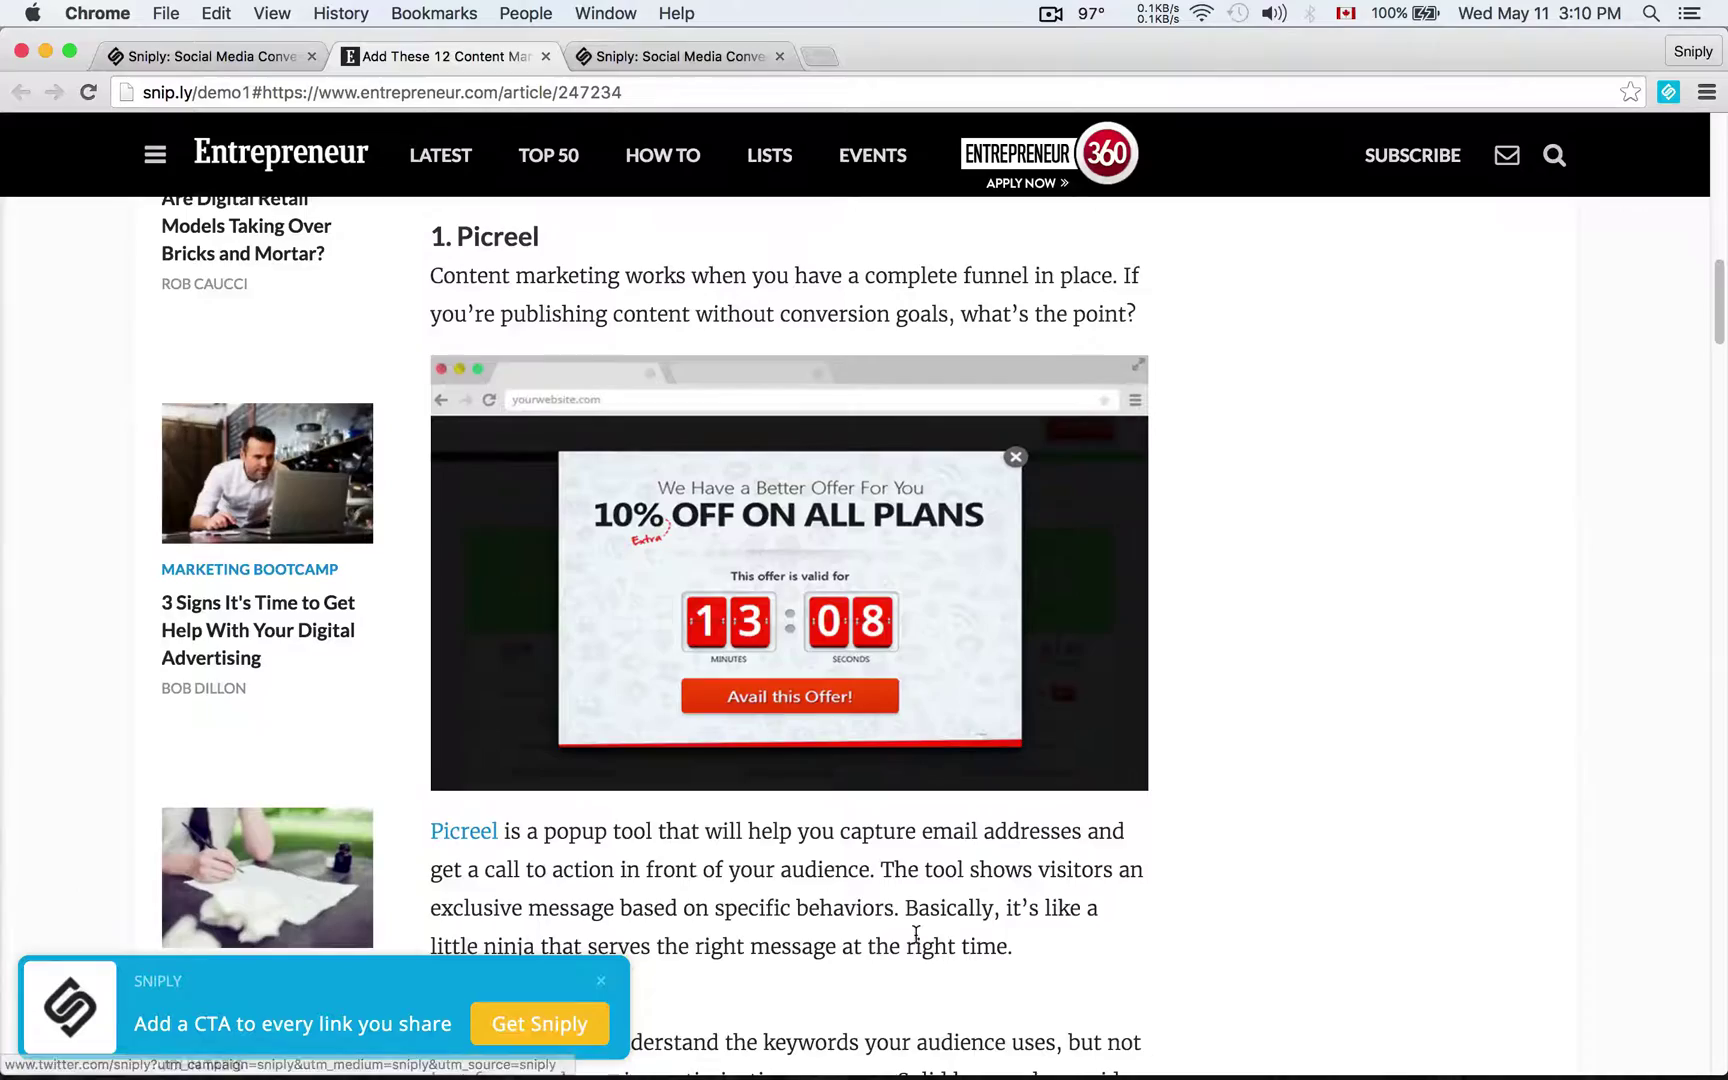
scroll(1295, 857, "up", 8)
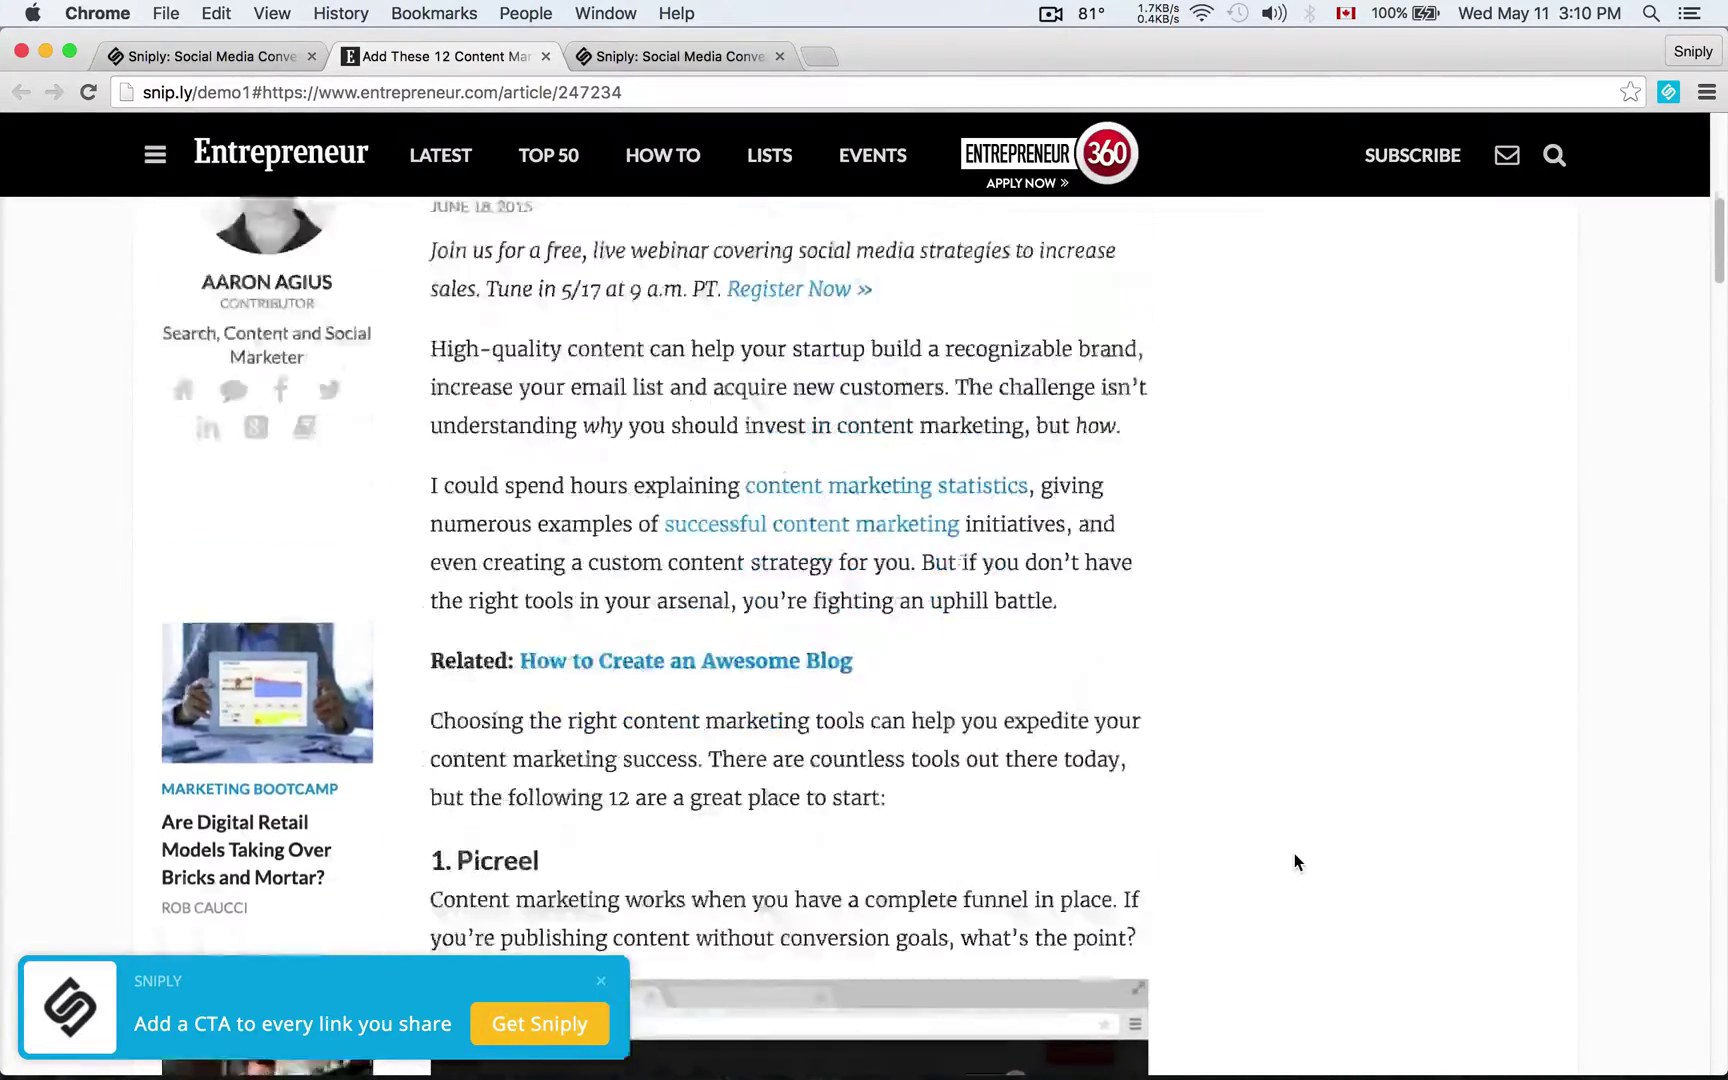
scroll(1295, 857, "up", 1)
scroll(1295, 857, "up", 1)
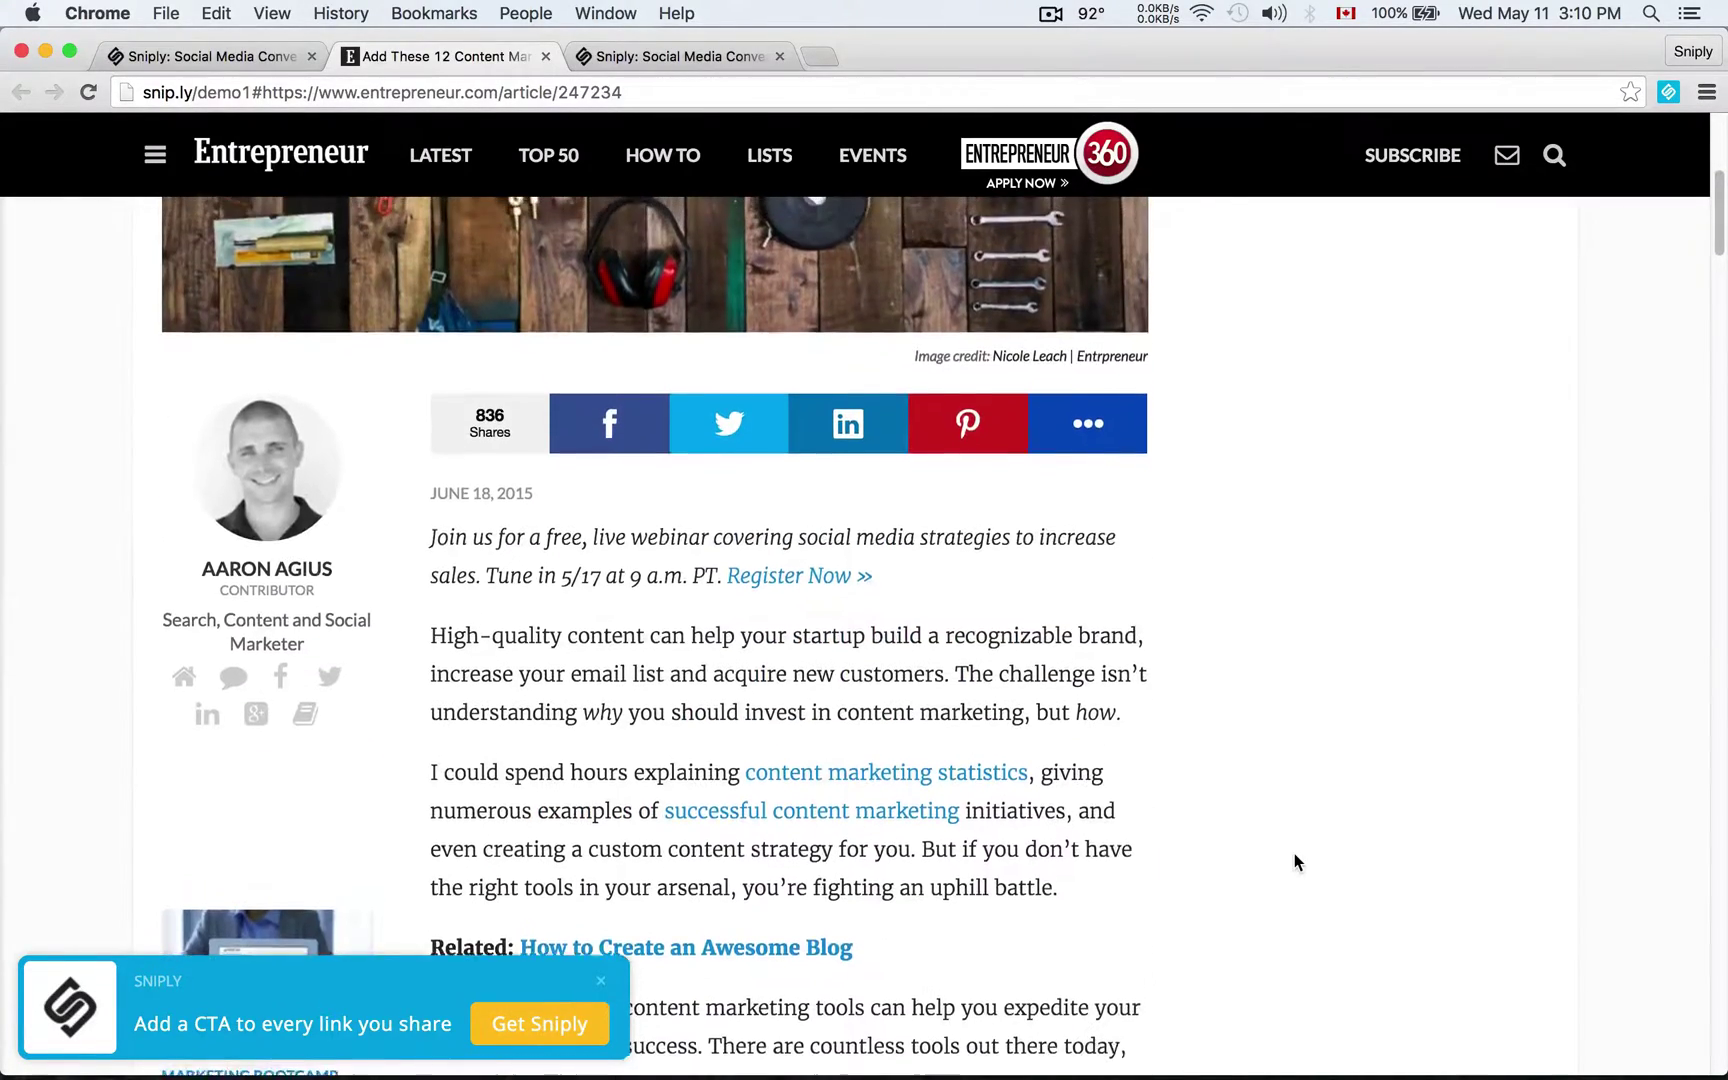
scroll(1295, 853, "up", 2)
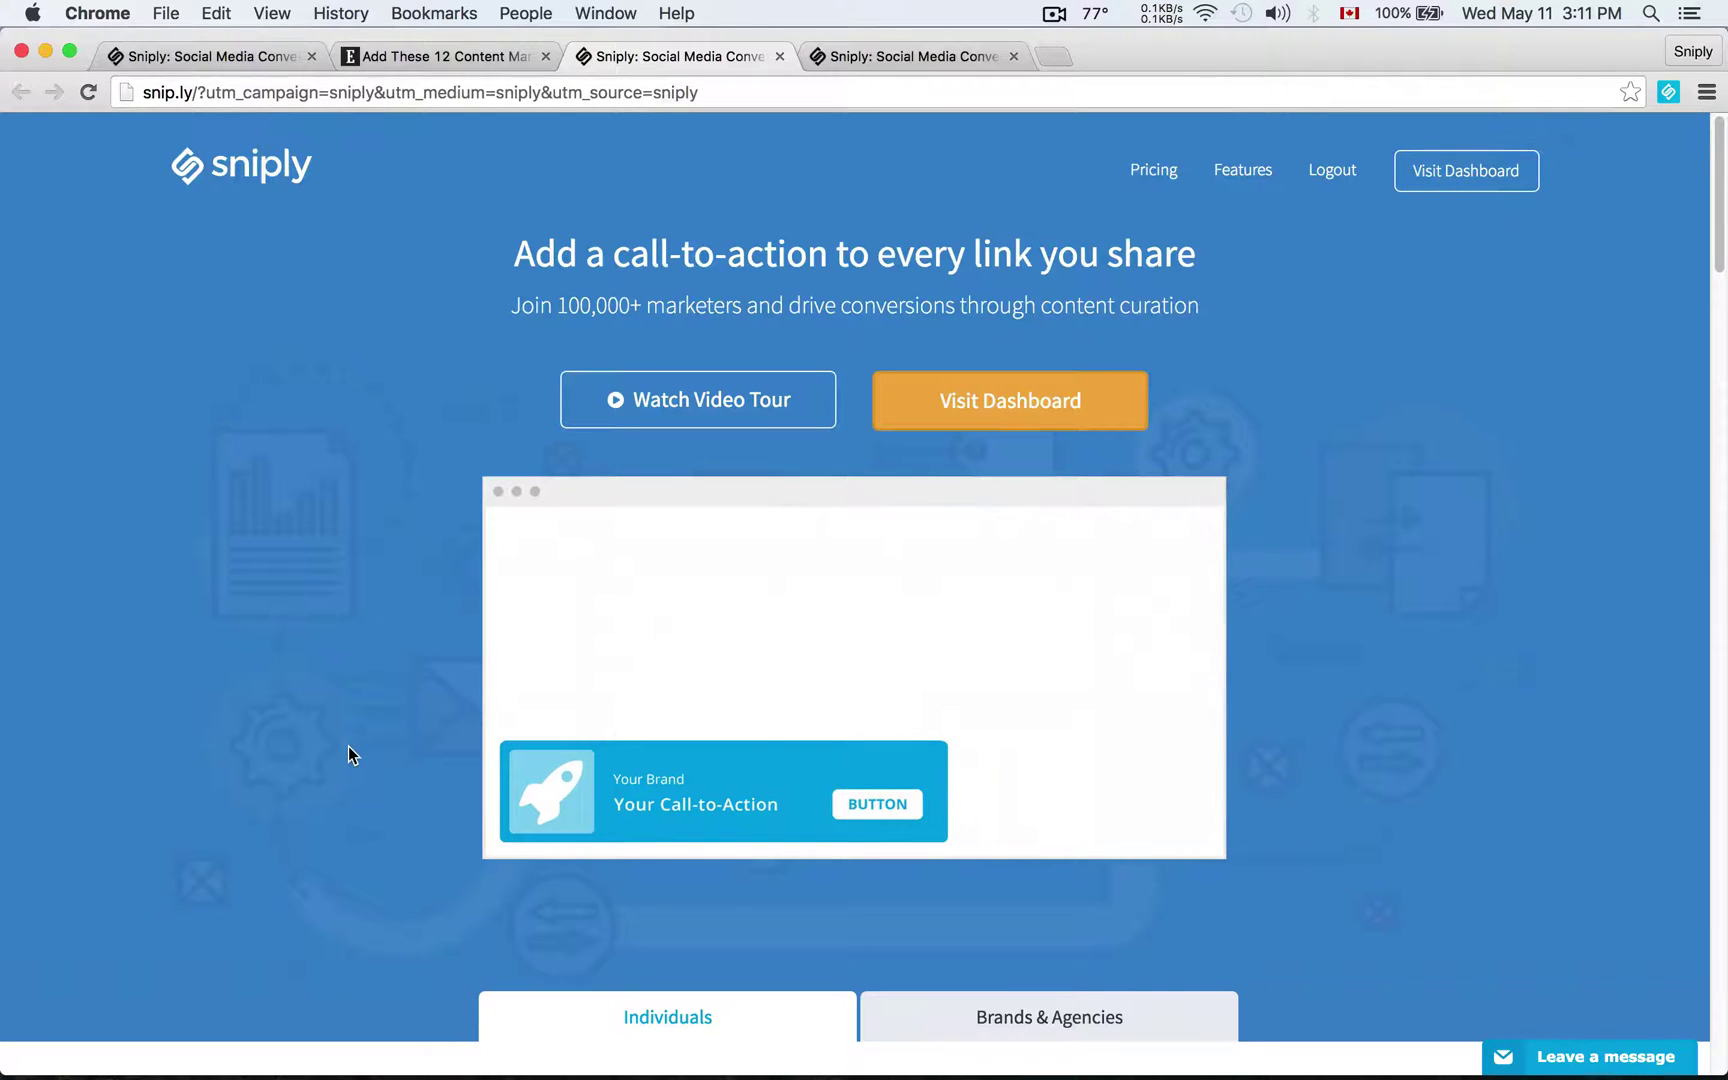
Switch to the snip.ly/enterprise page of customer tweets
left_click(875, 55)
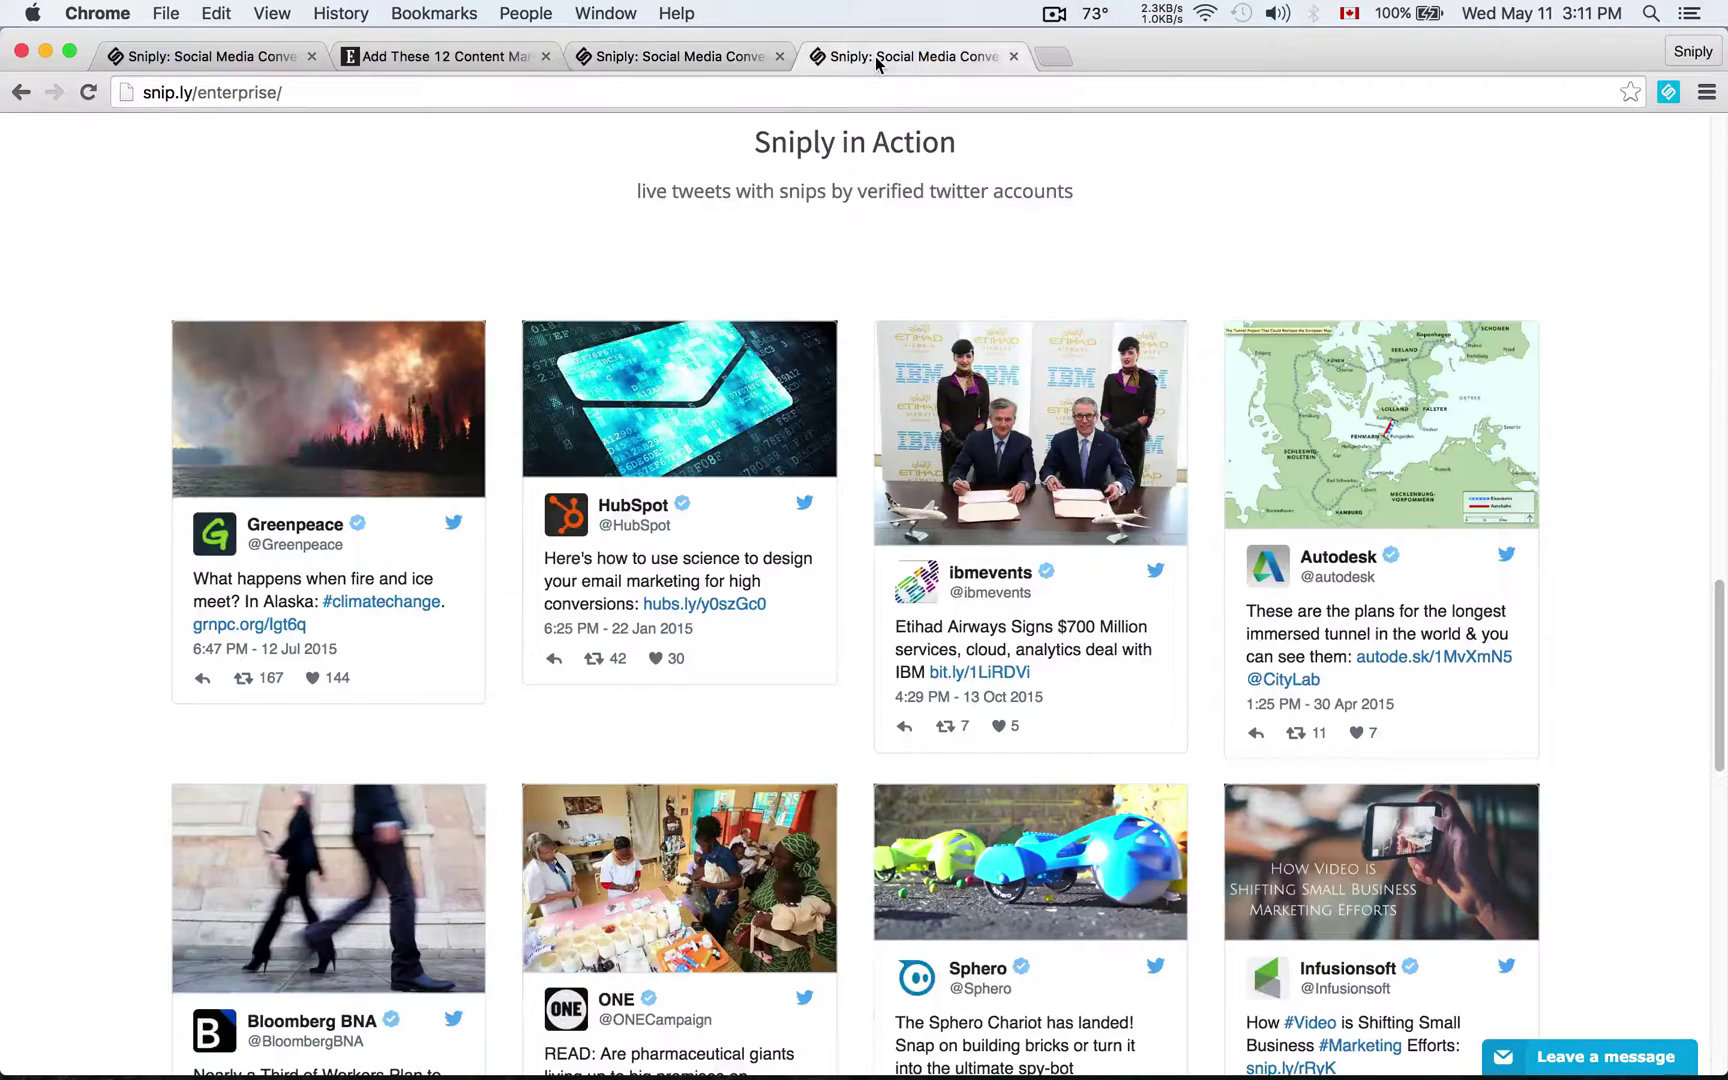
scroll(87, 421, "down", 3)
scroll(87, 421, "up", 1)
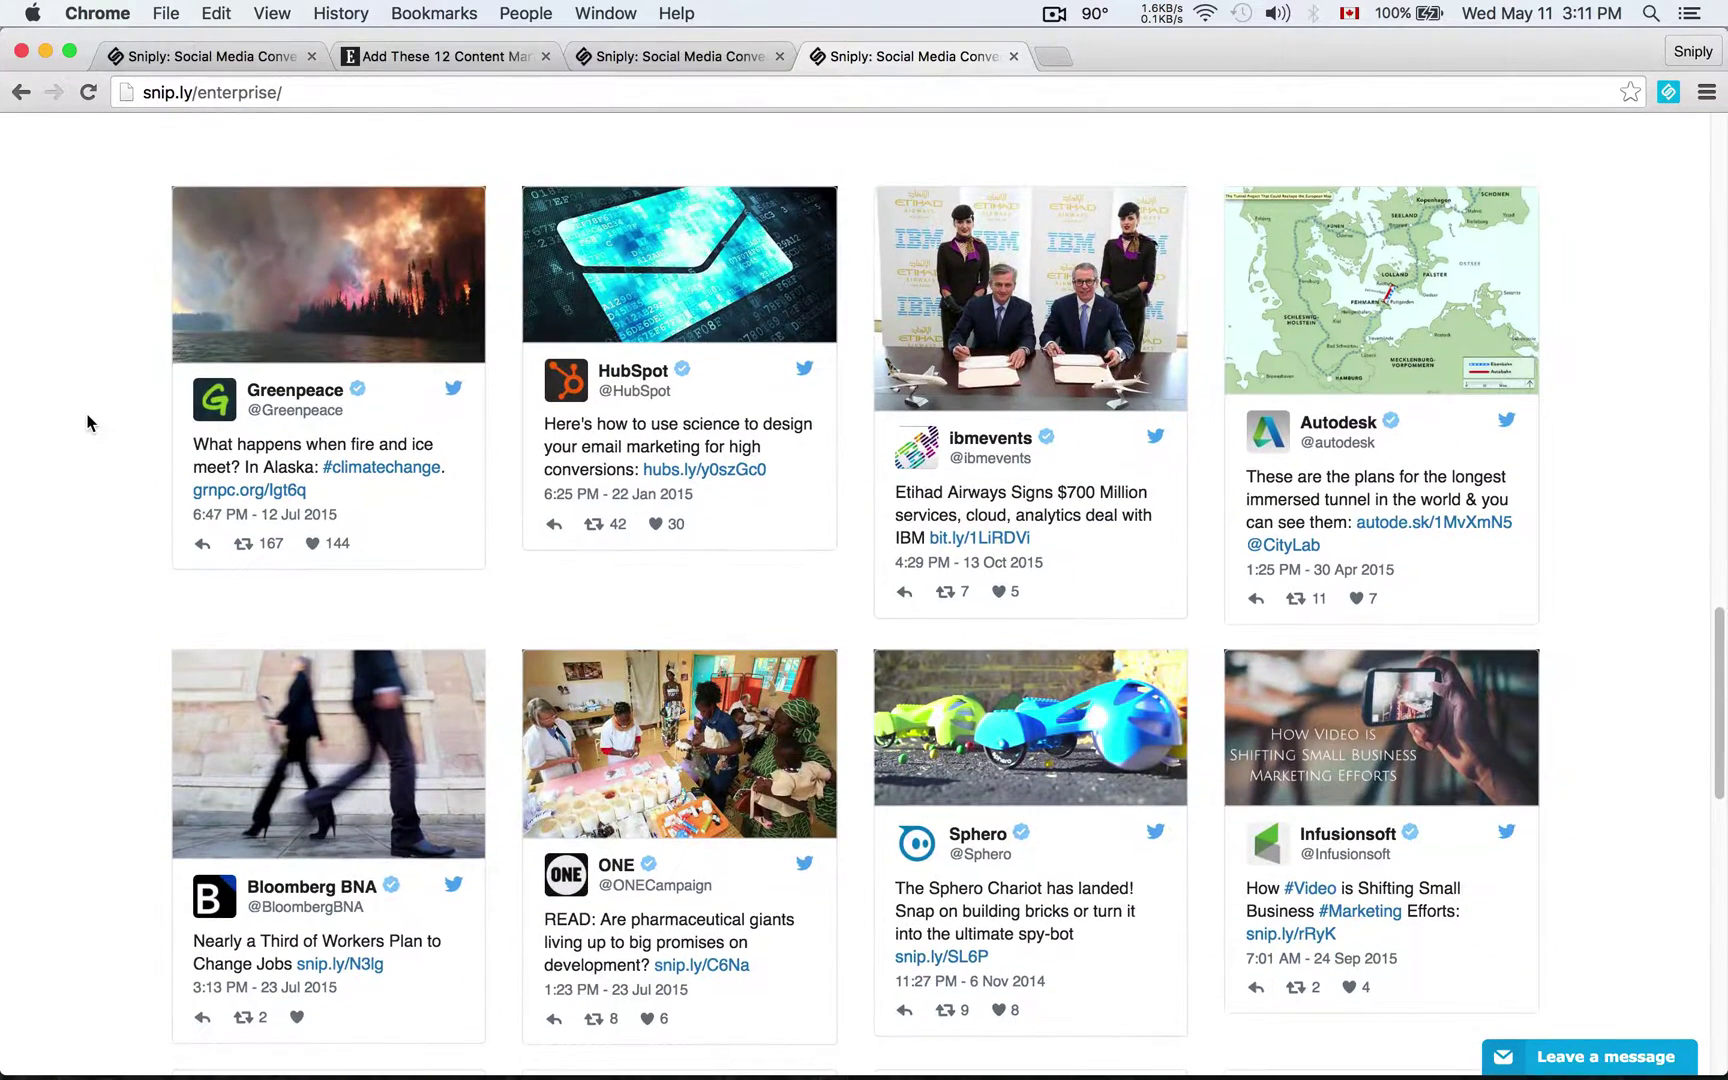
Open the Greenpeace, HubSpot and Desk.com tweets in new tabs, then view Greenpeace's
left_click(265, 514, "super")
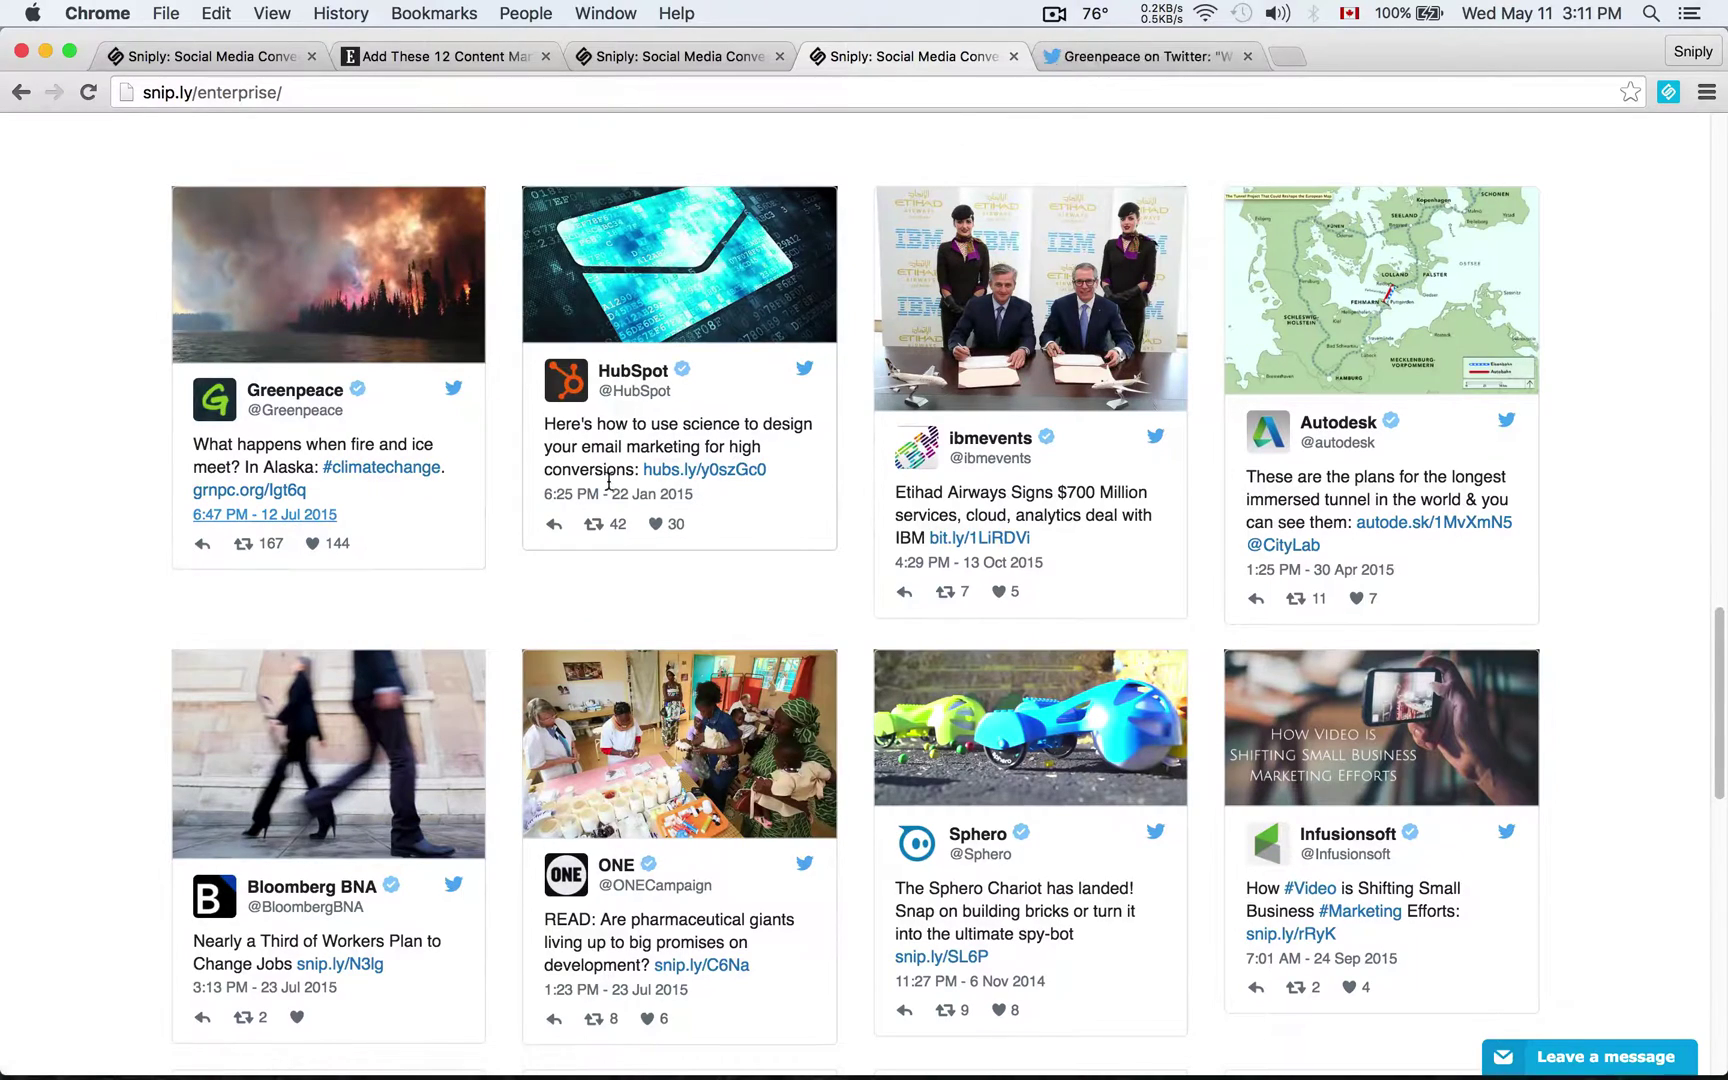
left_click(671, 497, "super")
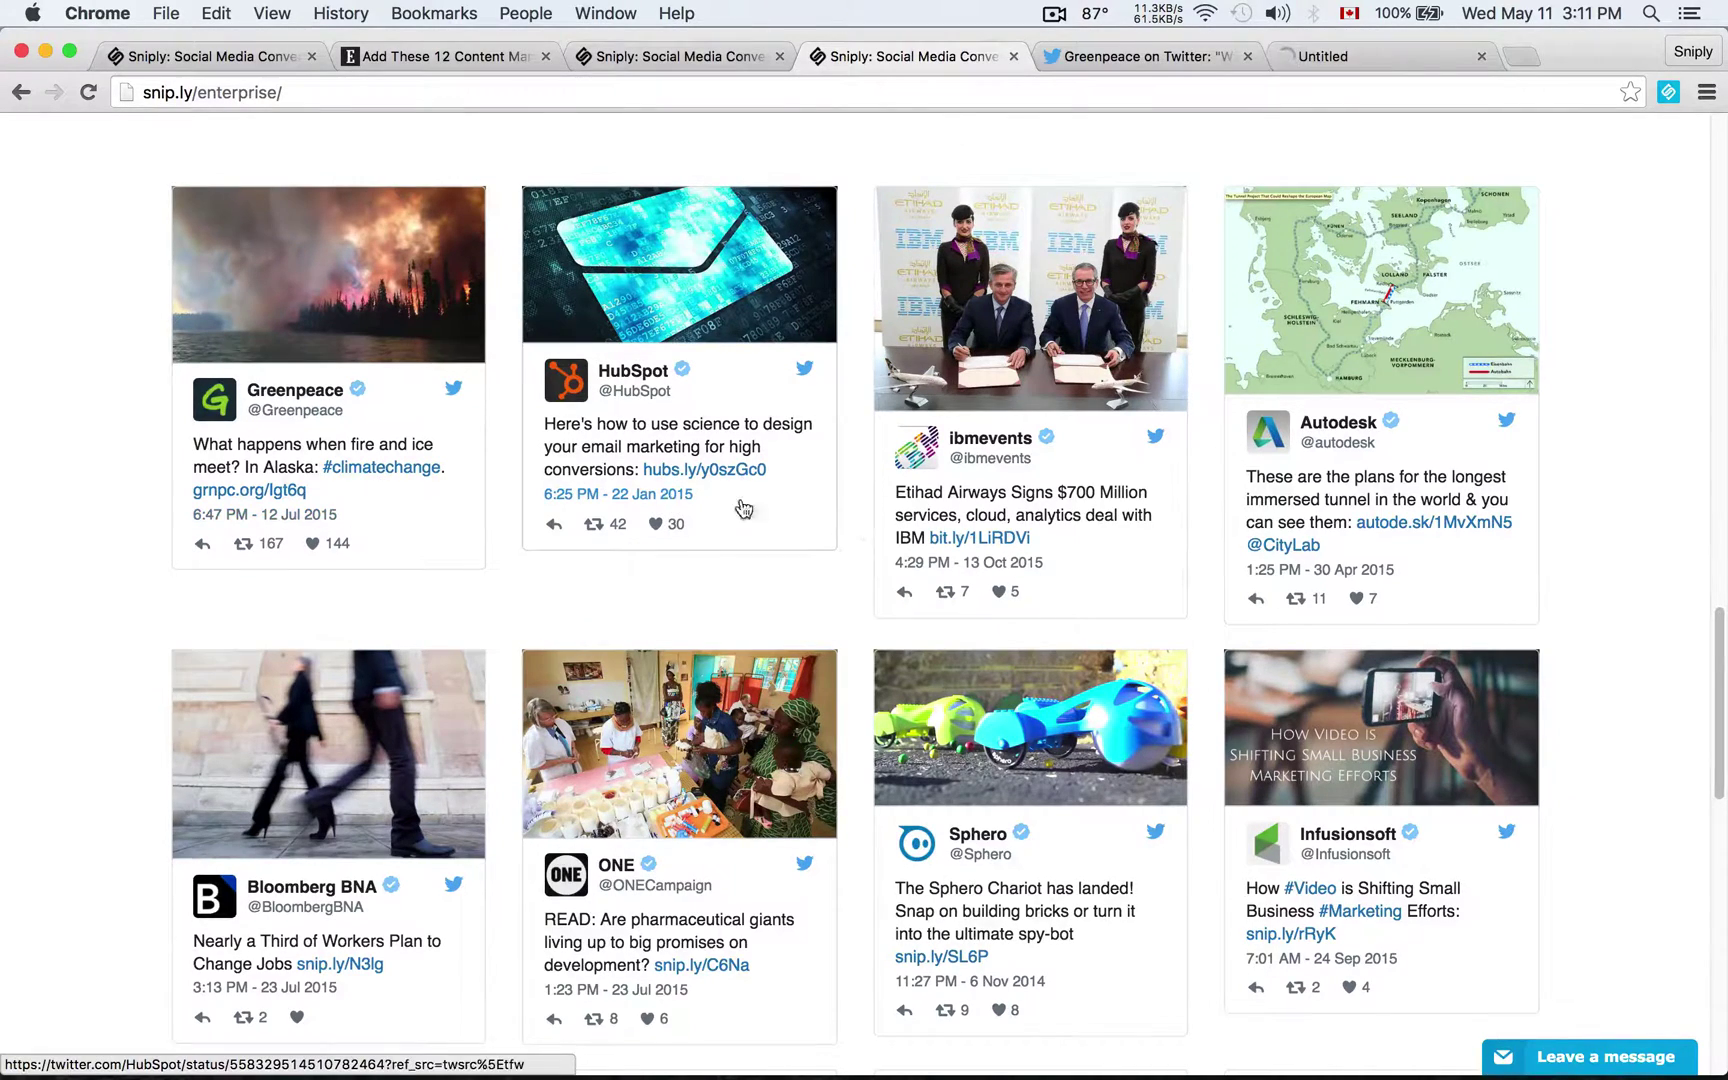
scroll(862, 527, "down", 5)
scroll(858, 528, "up", 1)
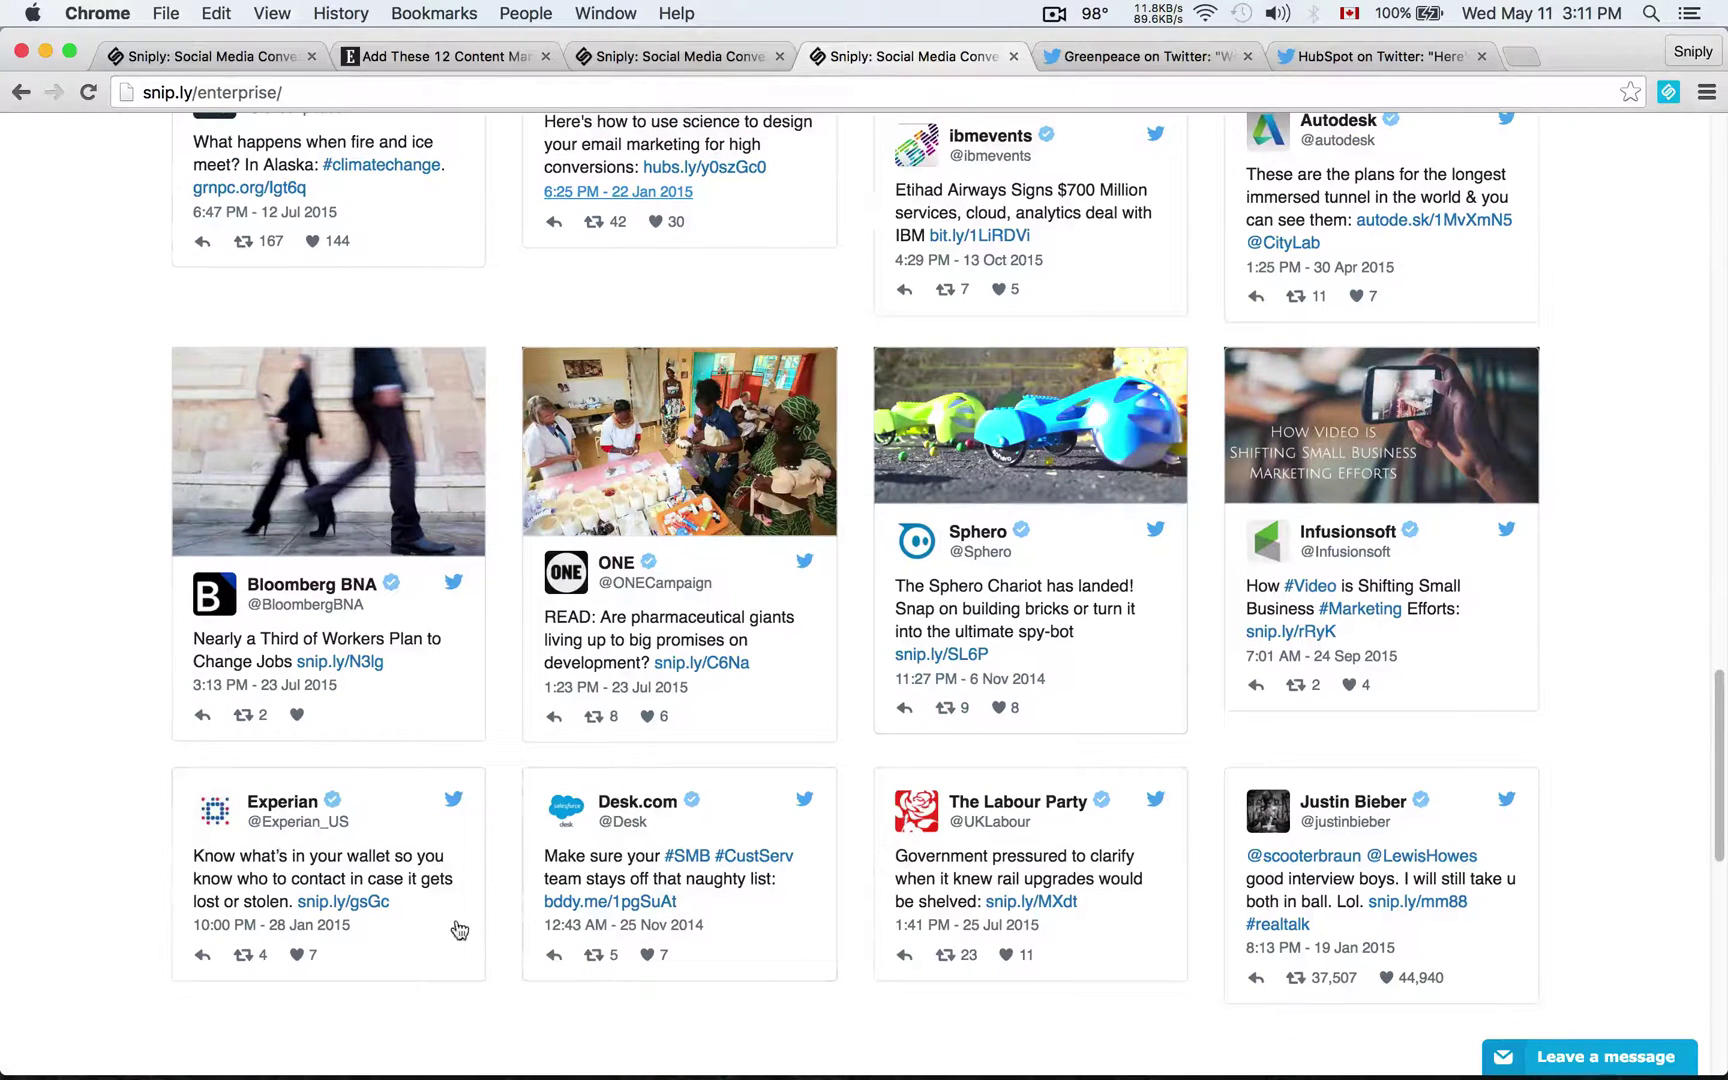
left_click(632, 925, "super")
left_click(1085, 58)
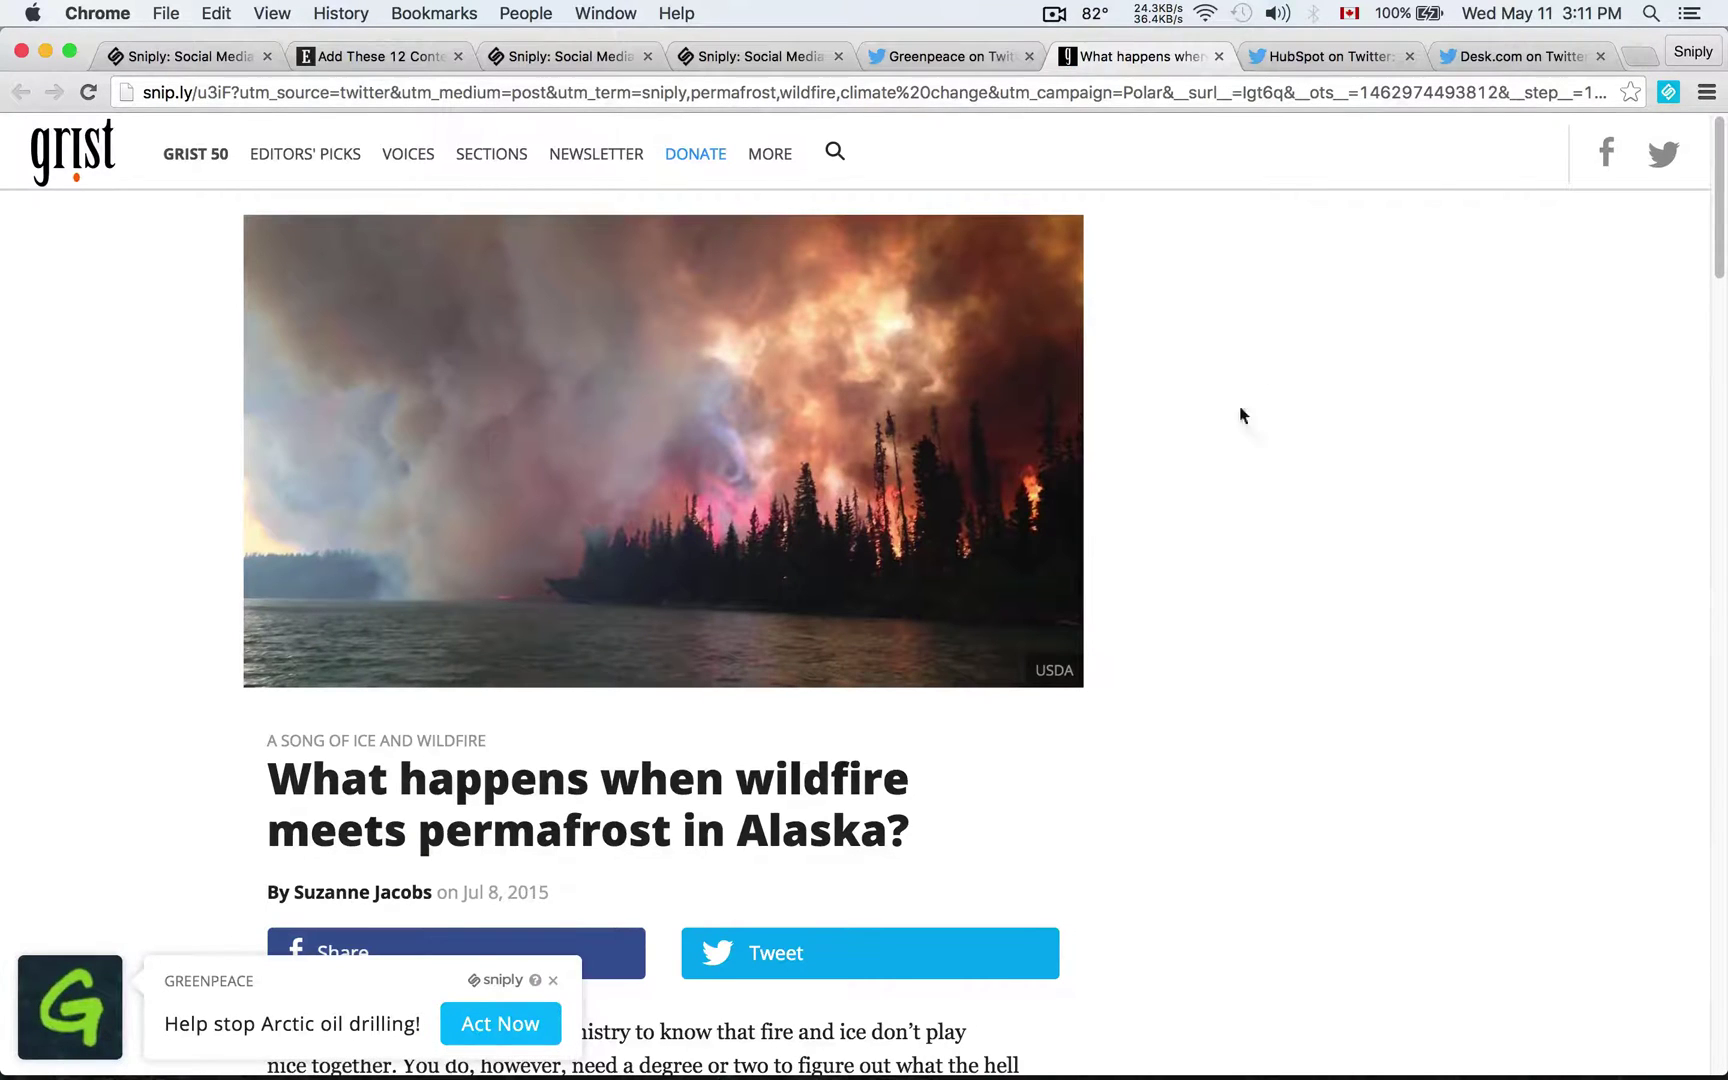
Scroll through the Grist wildfire article under Greenpeace's 'Help stop Arctic oil drilling!' bar
scroll(1203, 420, "down", 1)
scroll(1203, 420, "down", 3)
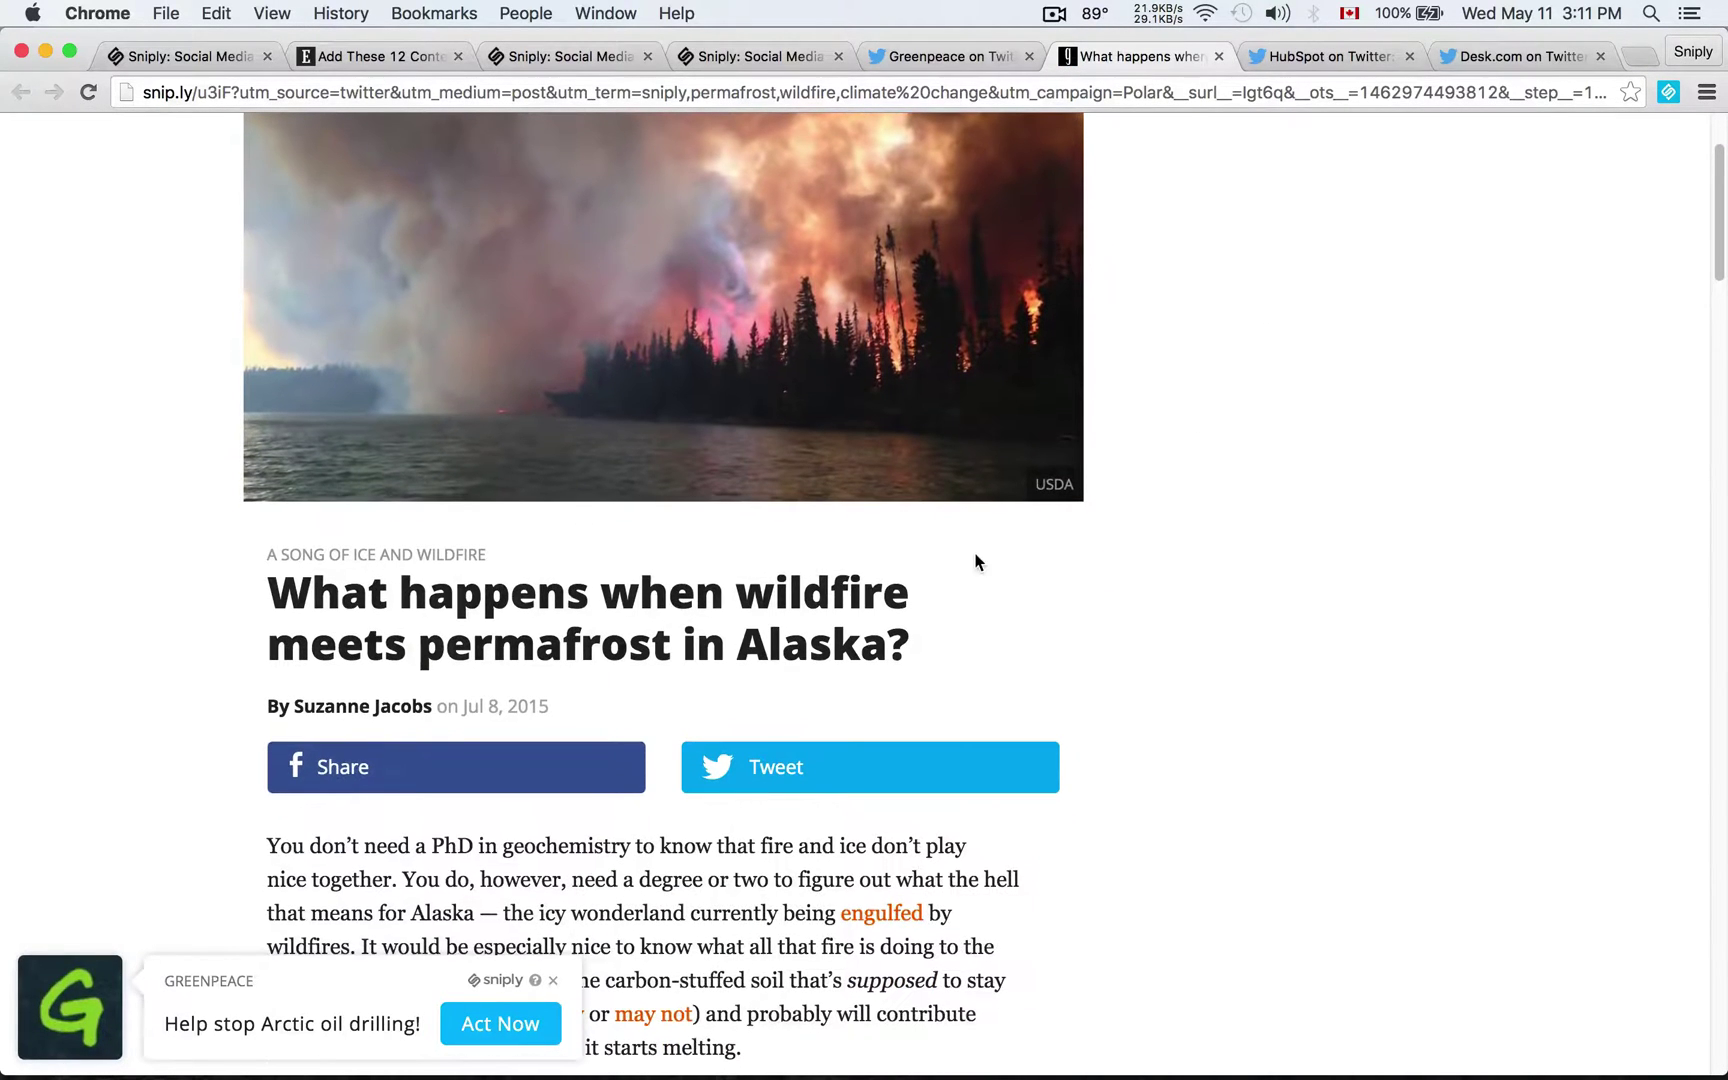
scroll(1247, 564, "up", 4)
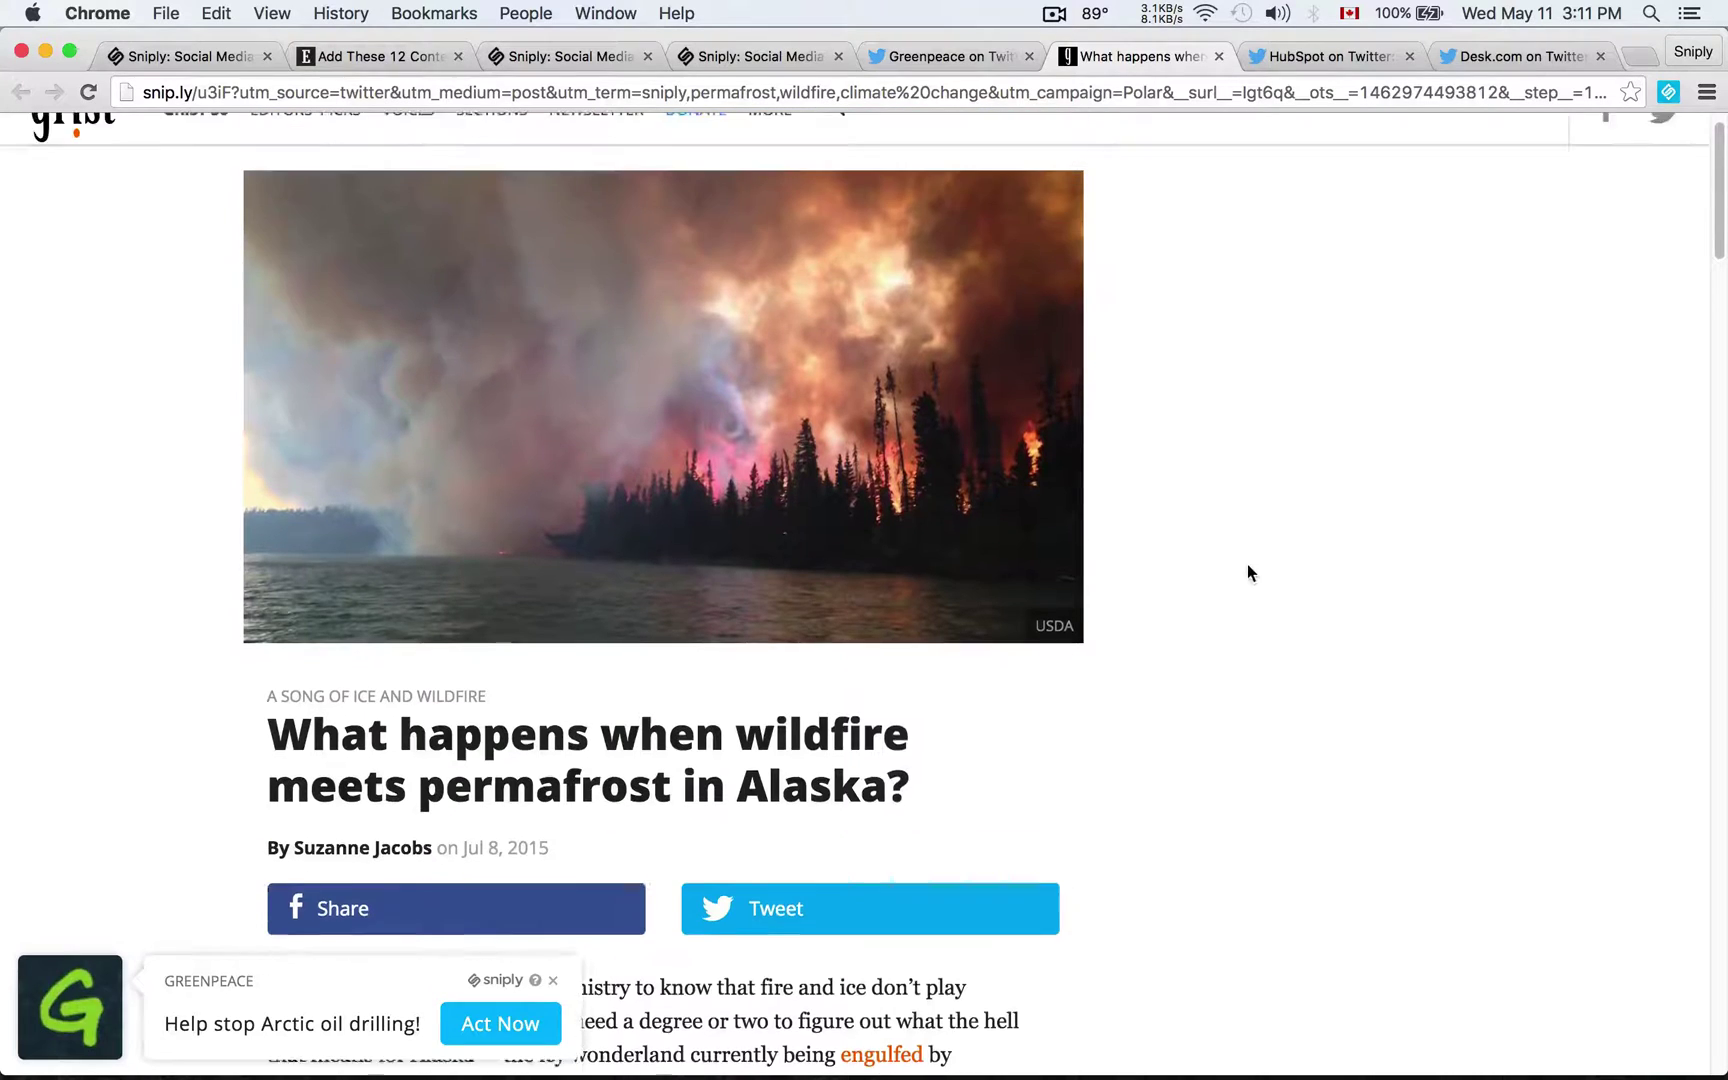
scroll(1247, 565, "down", 1)
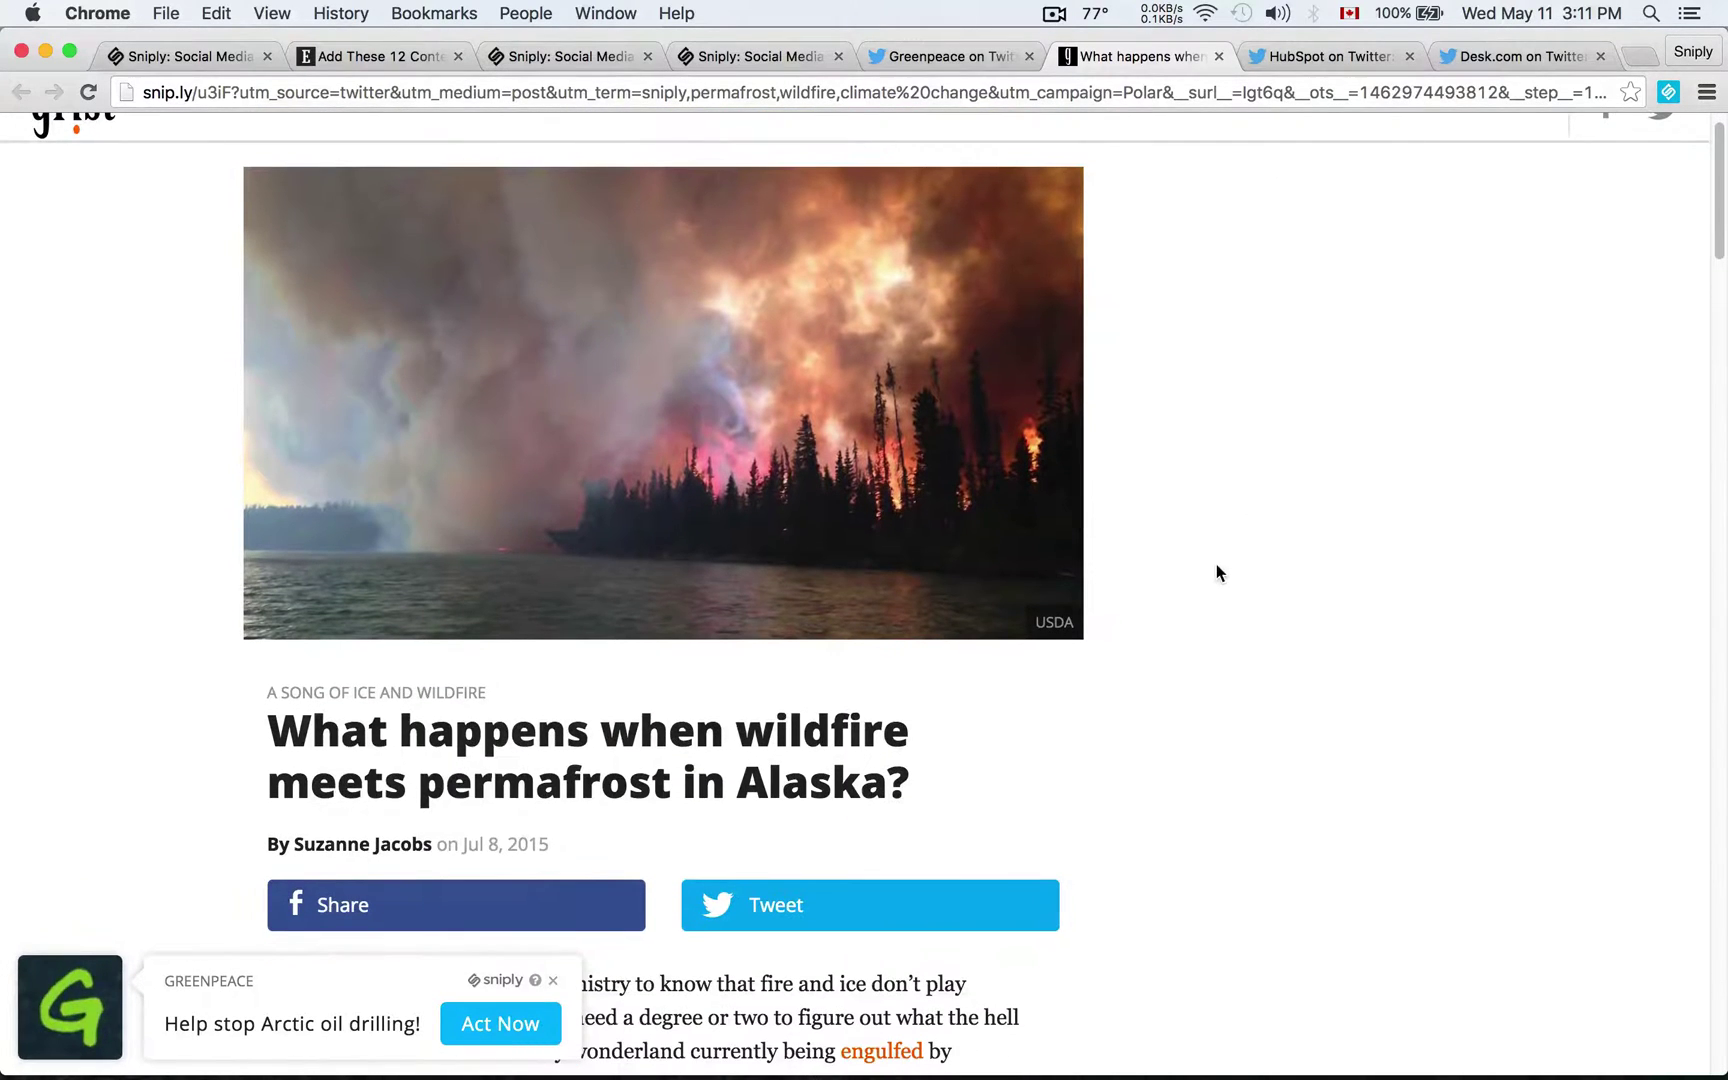
scroll(1217, 566, "down", 7)
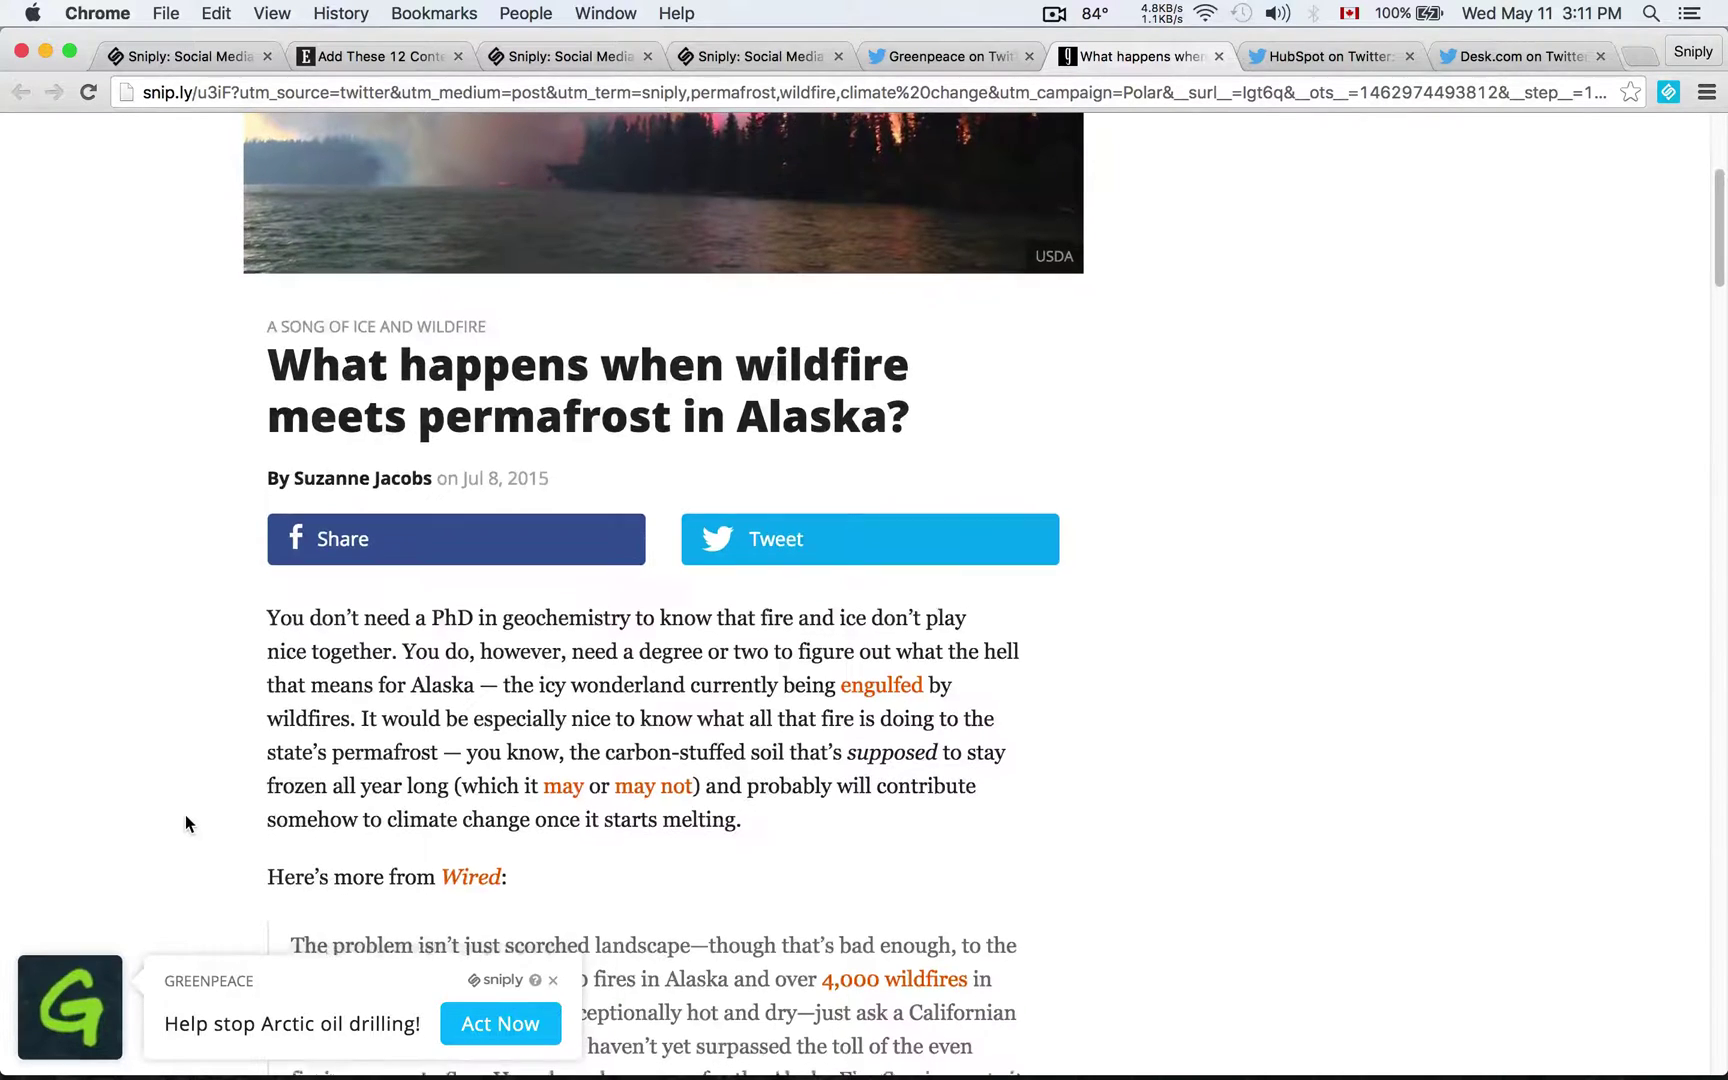
scroll(185, 814, "up", 8)
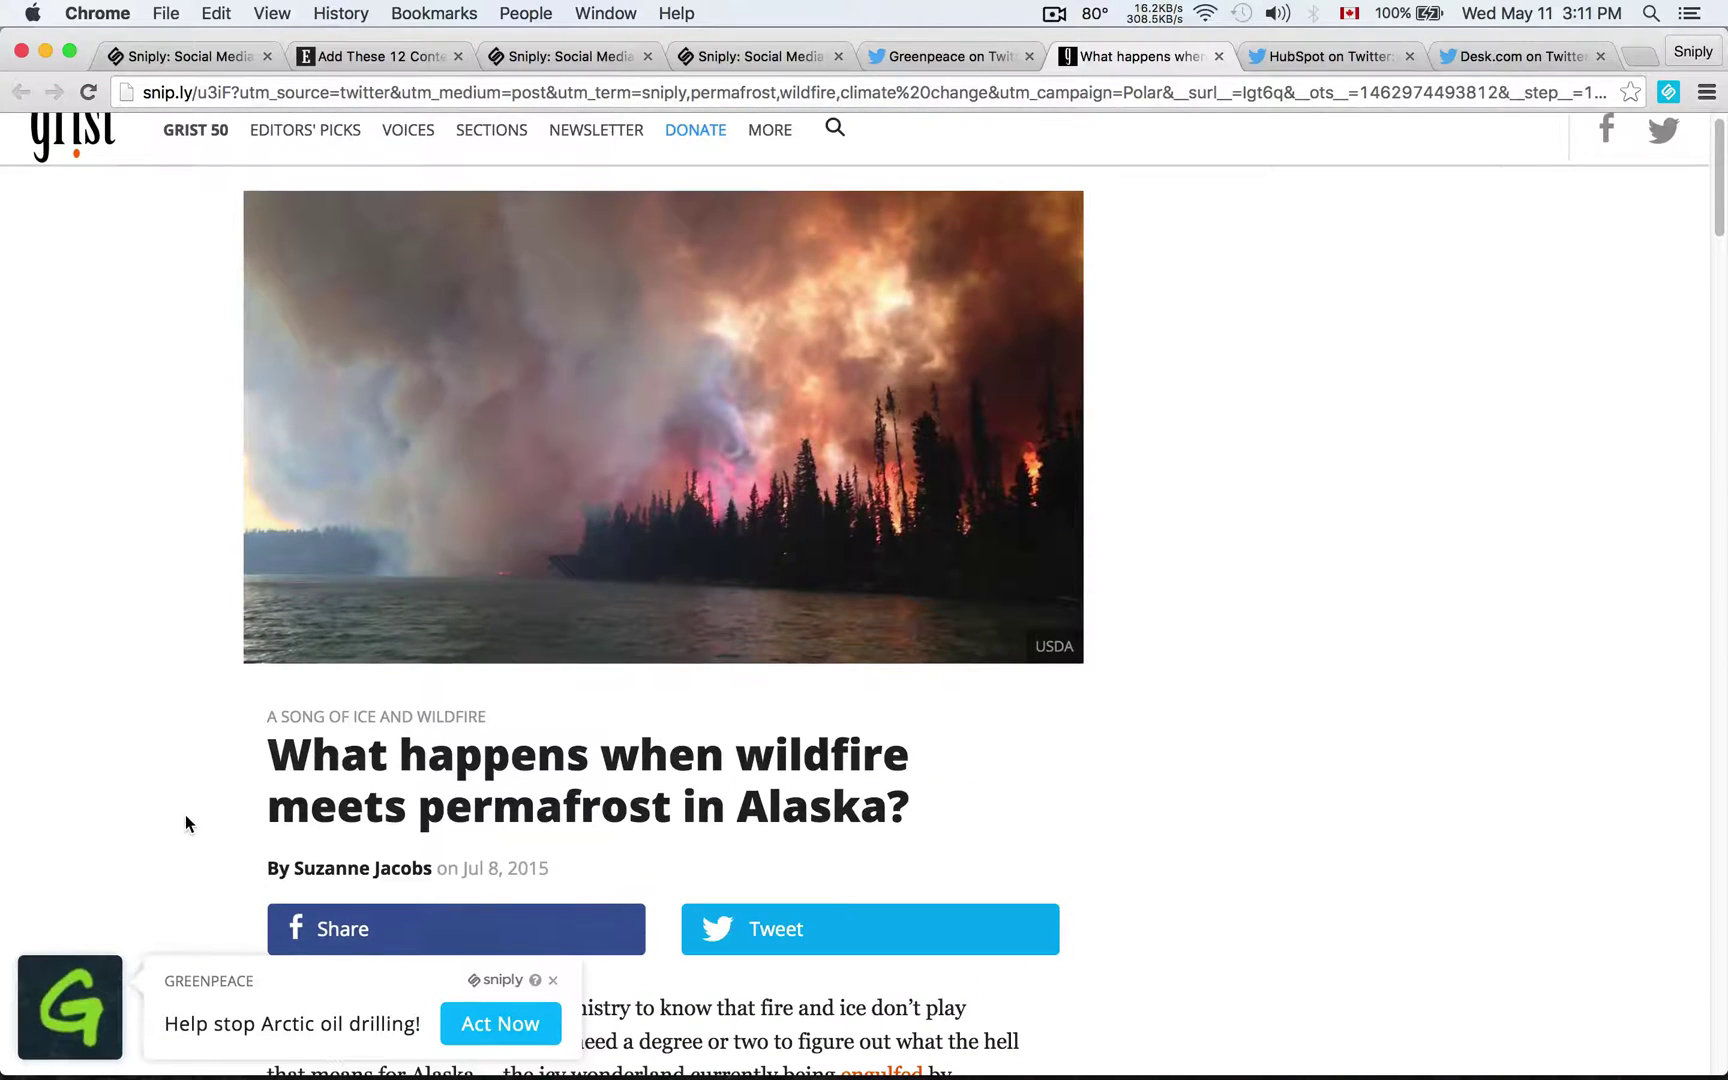
scroll(185, 814, "down", 1)
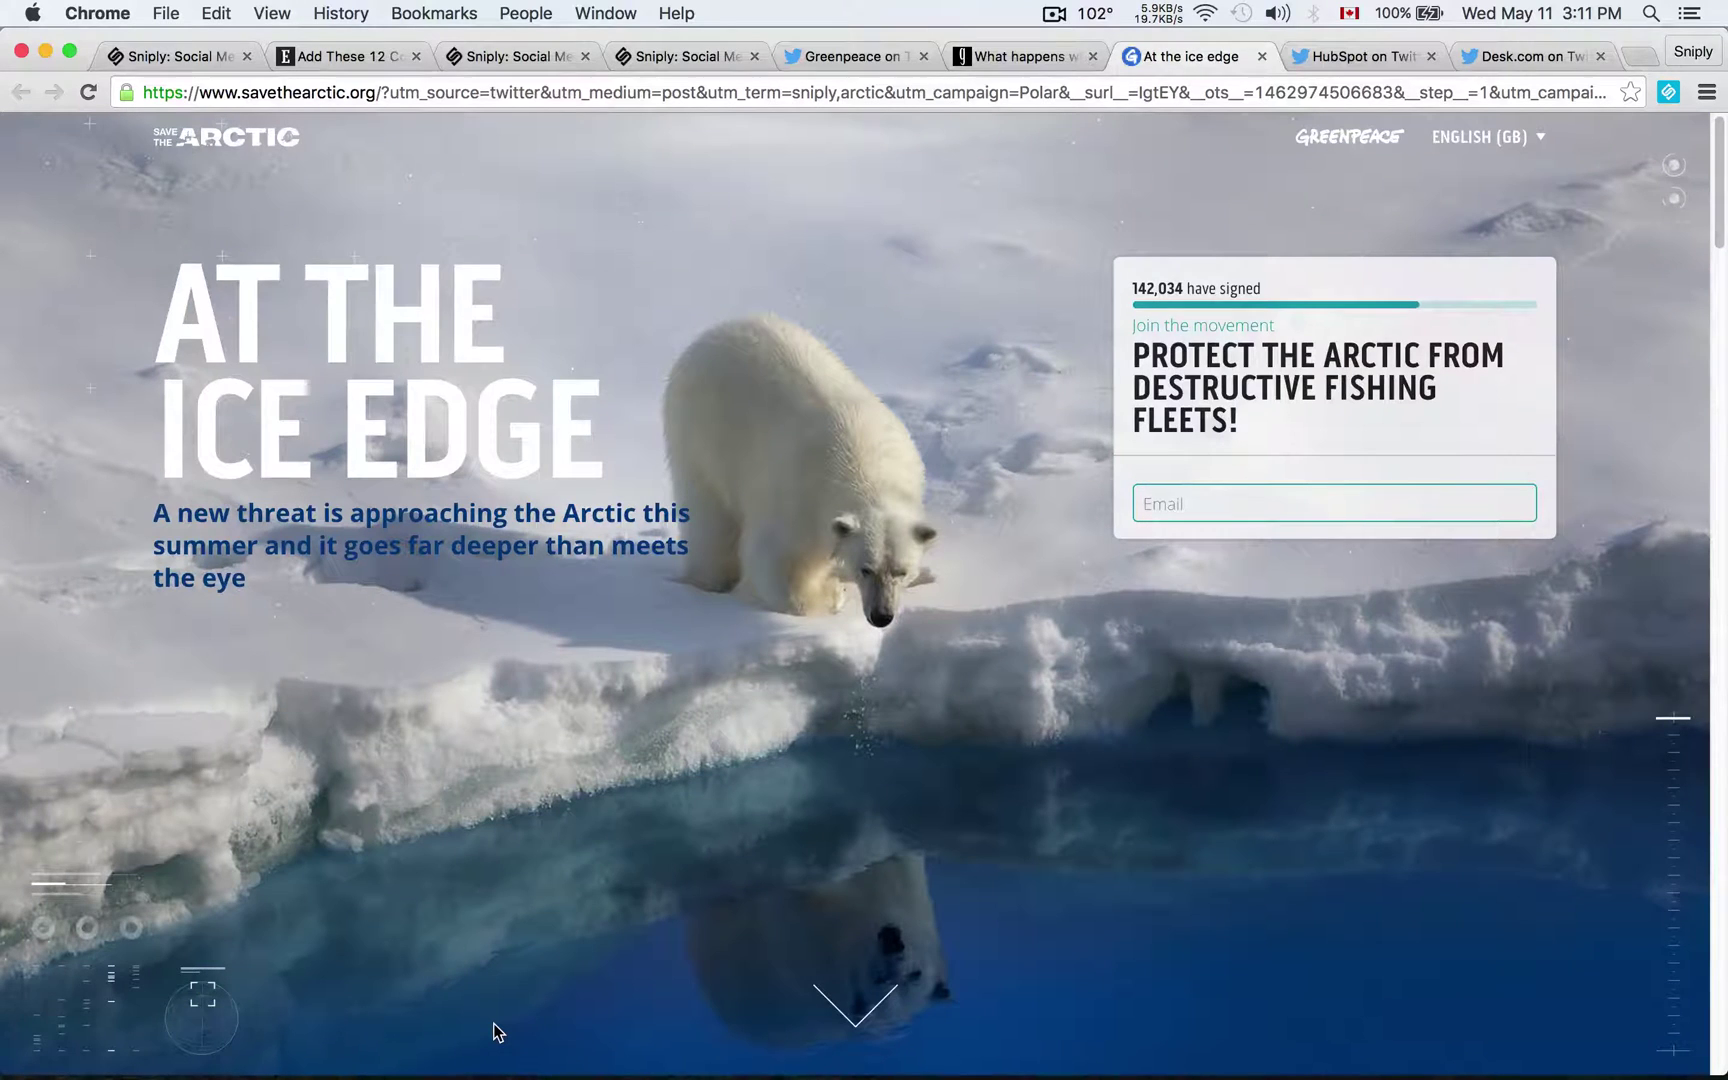
Switch to Greenpeace's wildfire tweet on Twitter, then back to the Sniply home tab
left_click(808, 57)
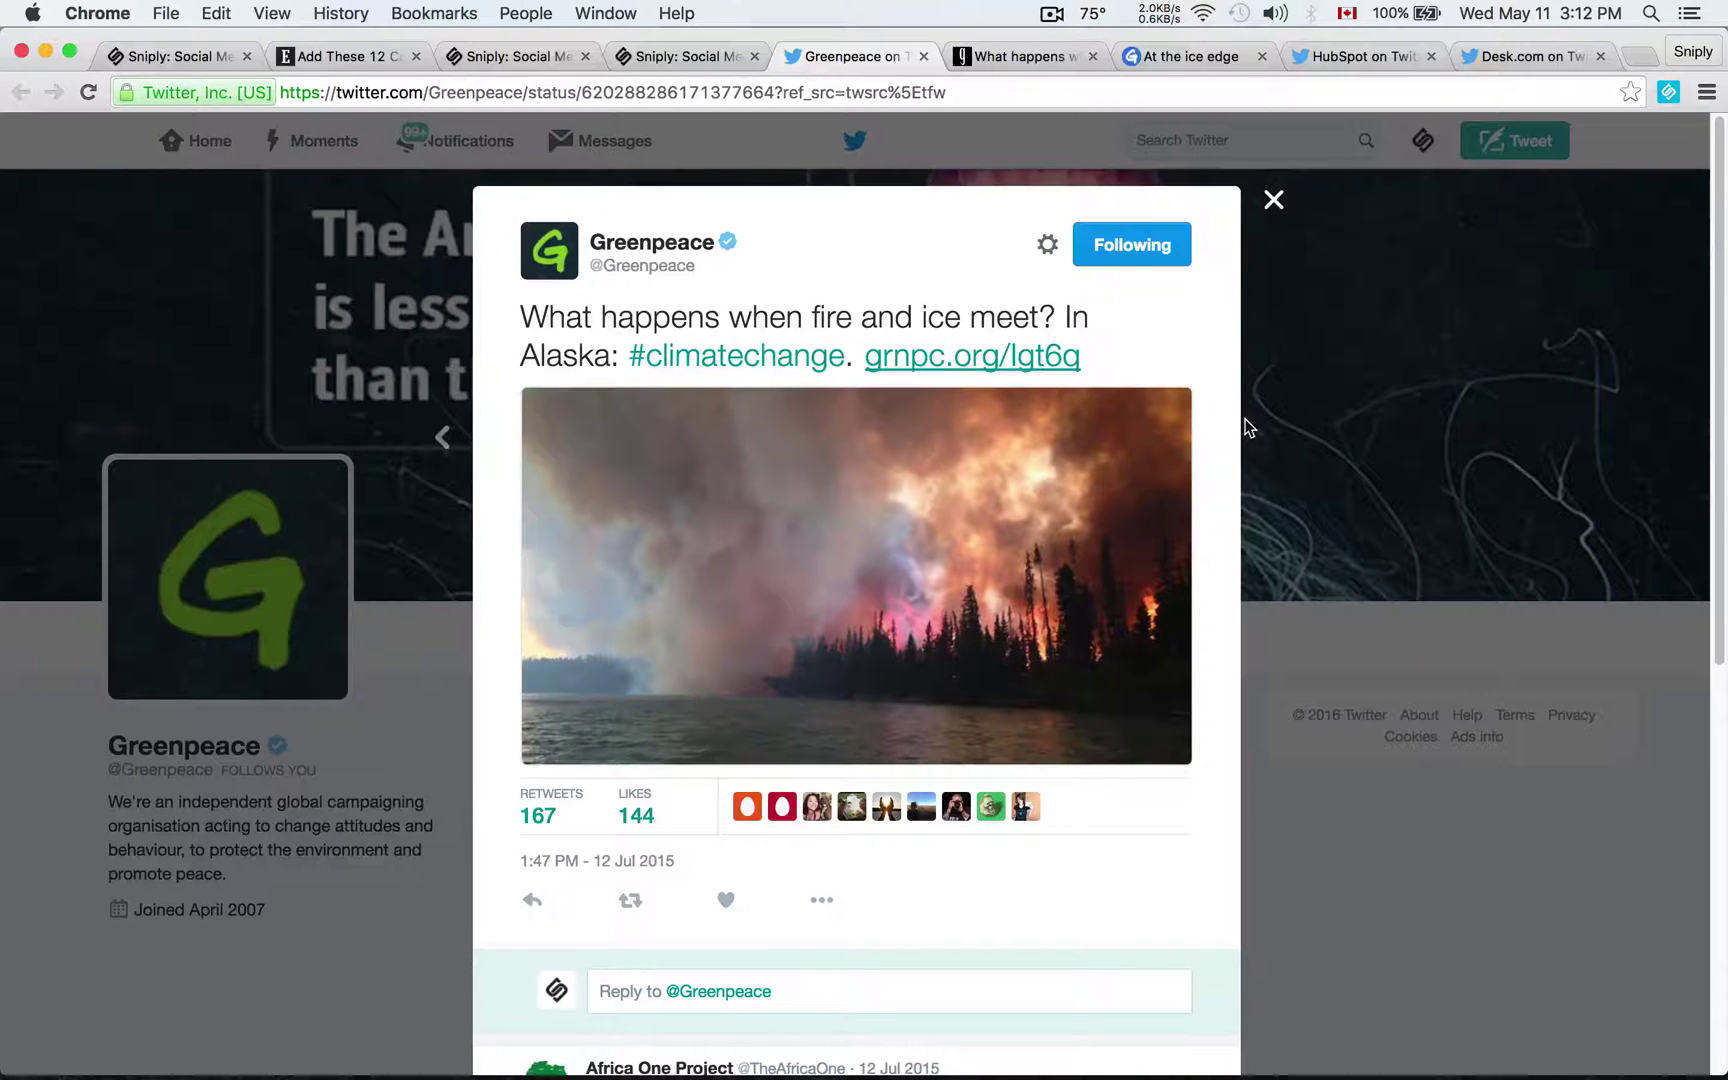
left_click(537, 57)
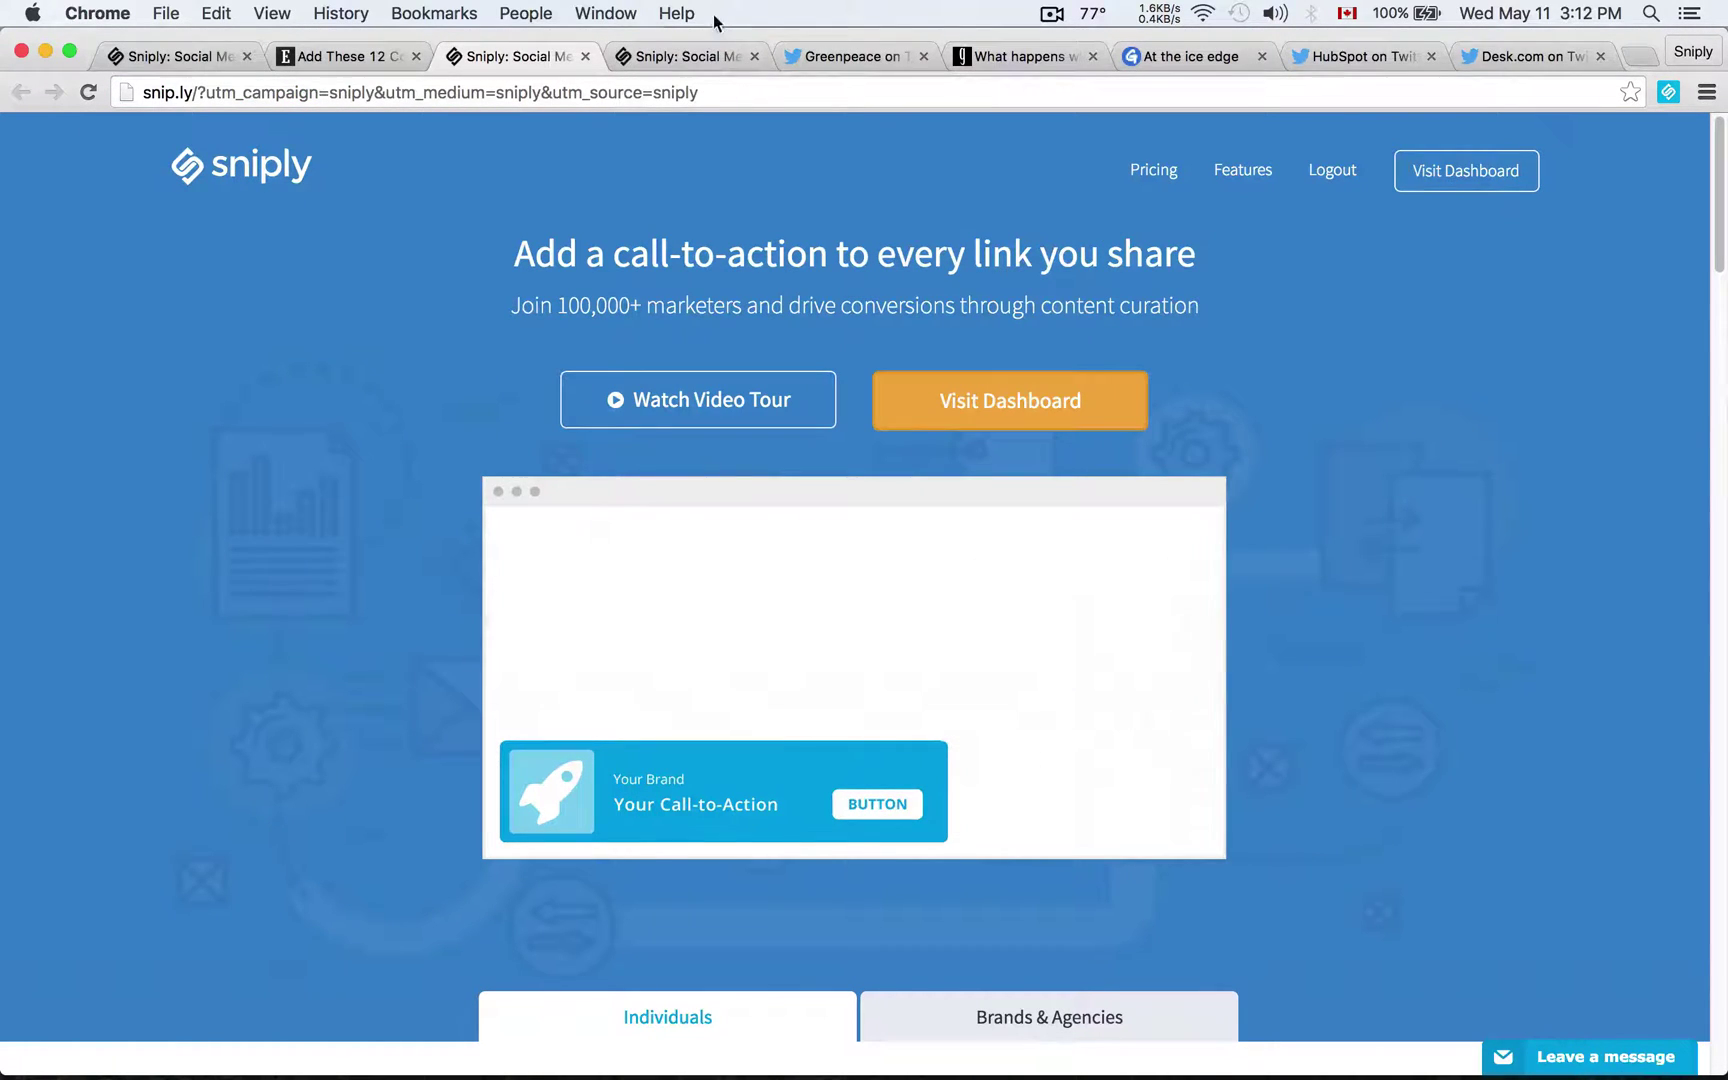
On the dashboard overview, highlight the 362 conversions and 7.49% conversion rate figures
left_click(622, 60)
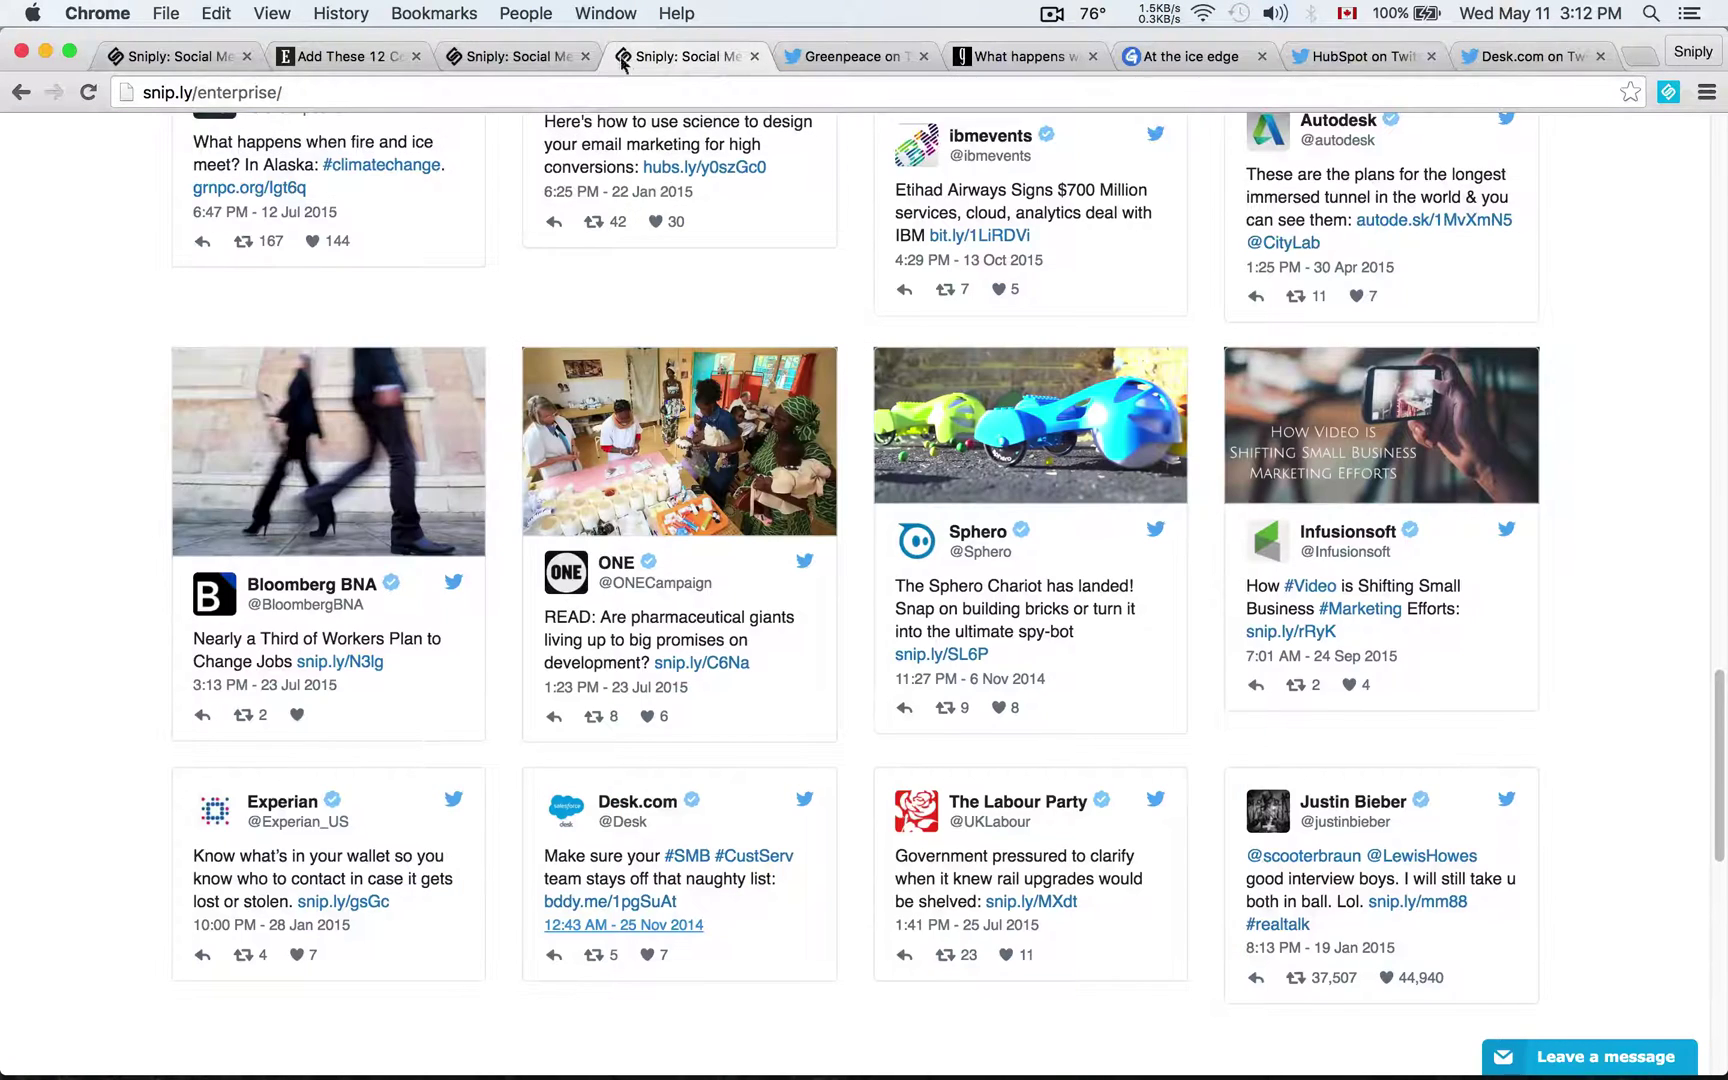
left_click(530, 56)
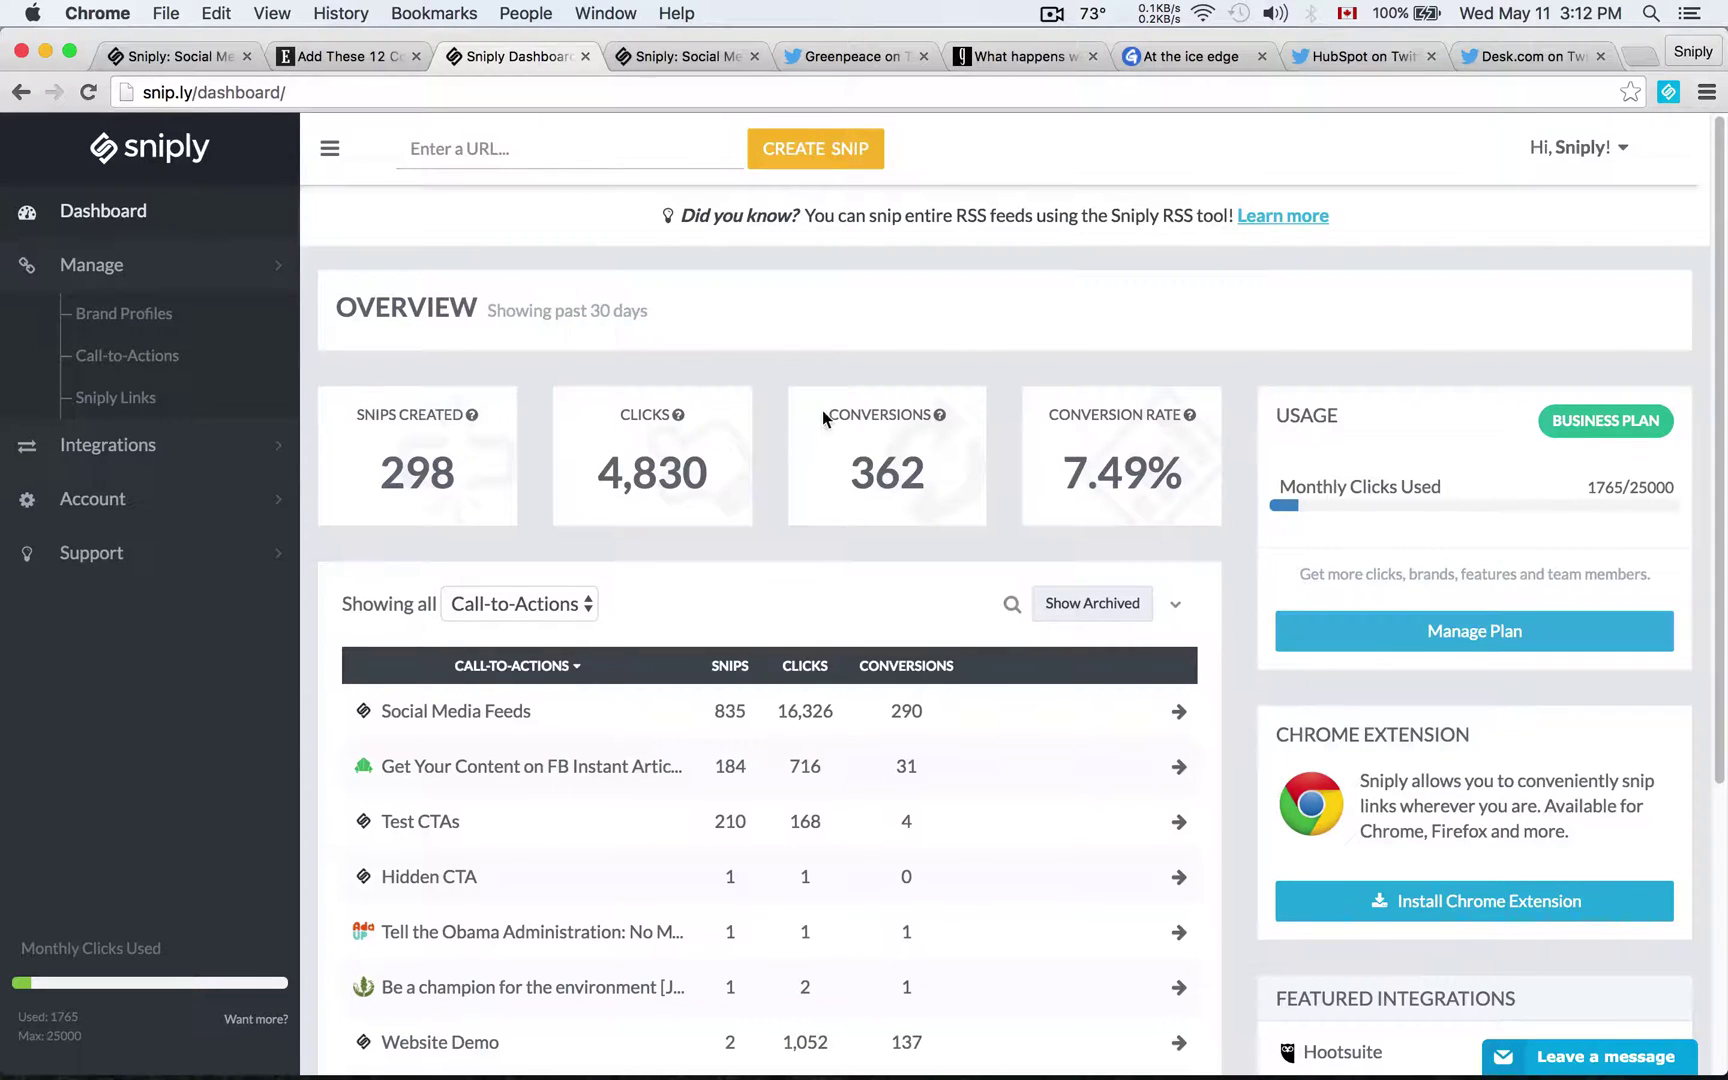
left_click_drag(826, 414, 1180, 477)
left_click(1187, 477)
left_click_drag(1048, 412, 1187, 474)
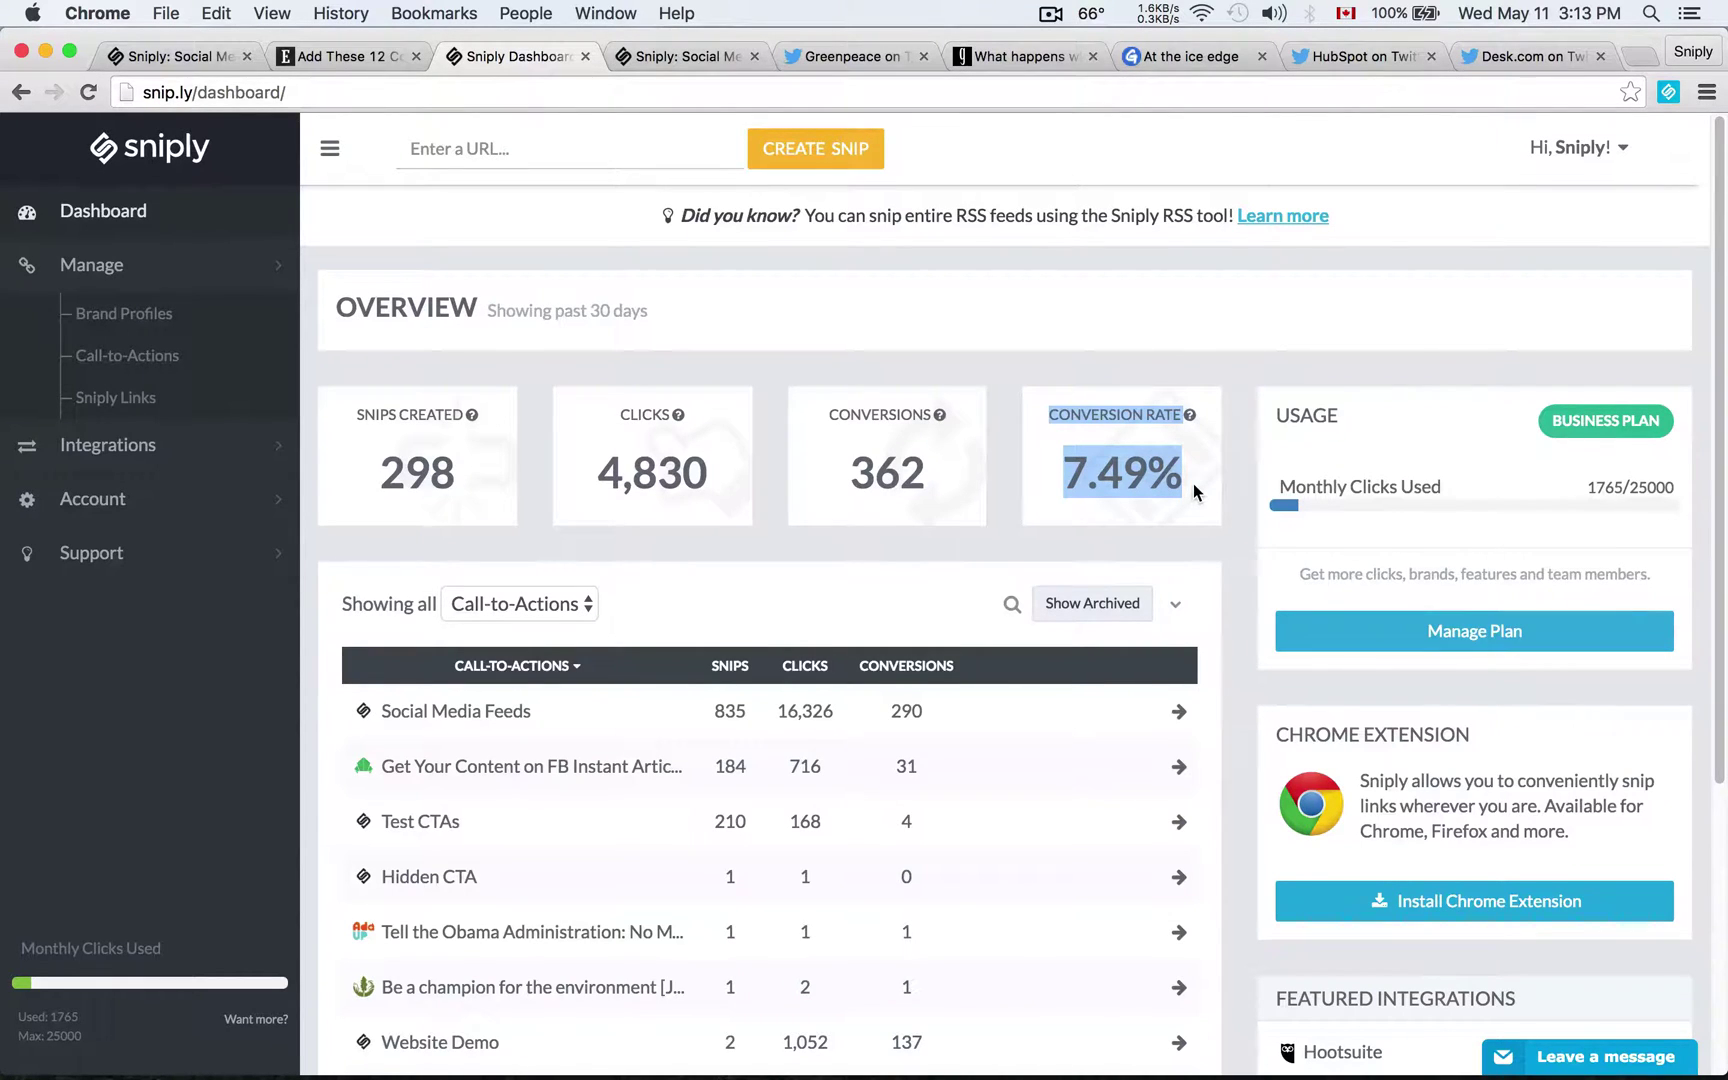
left_click(1193, 483)
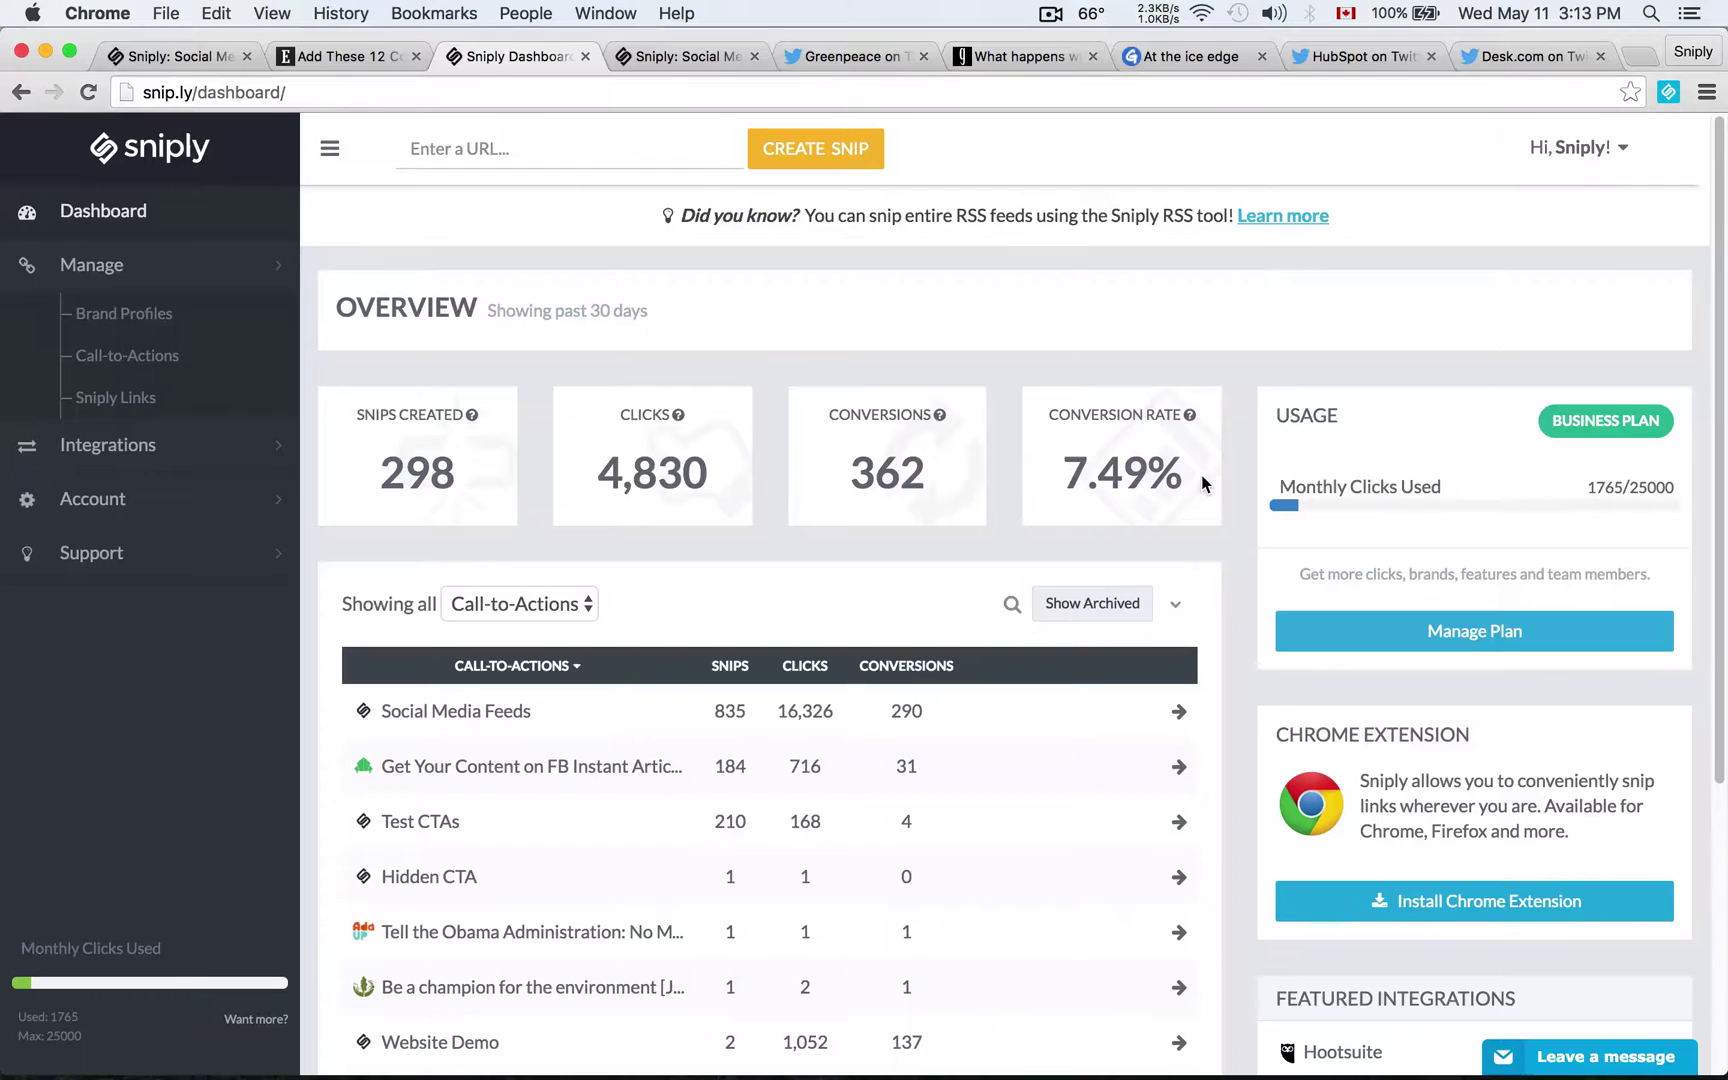
Load Sniply's Twitter profile, twitter.com/sniply, in a new tab
key("ctrl+t")
type("twitter.com")
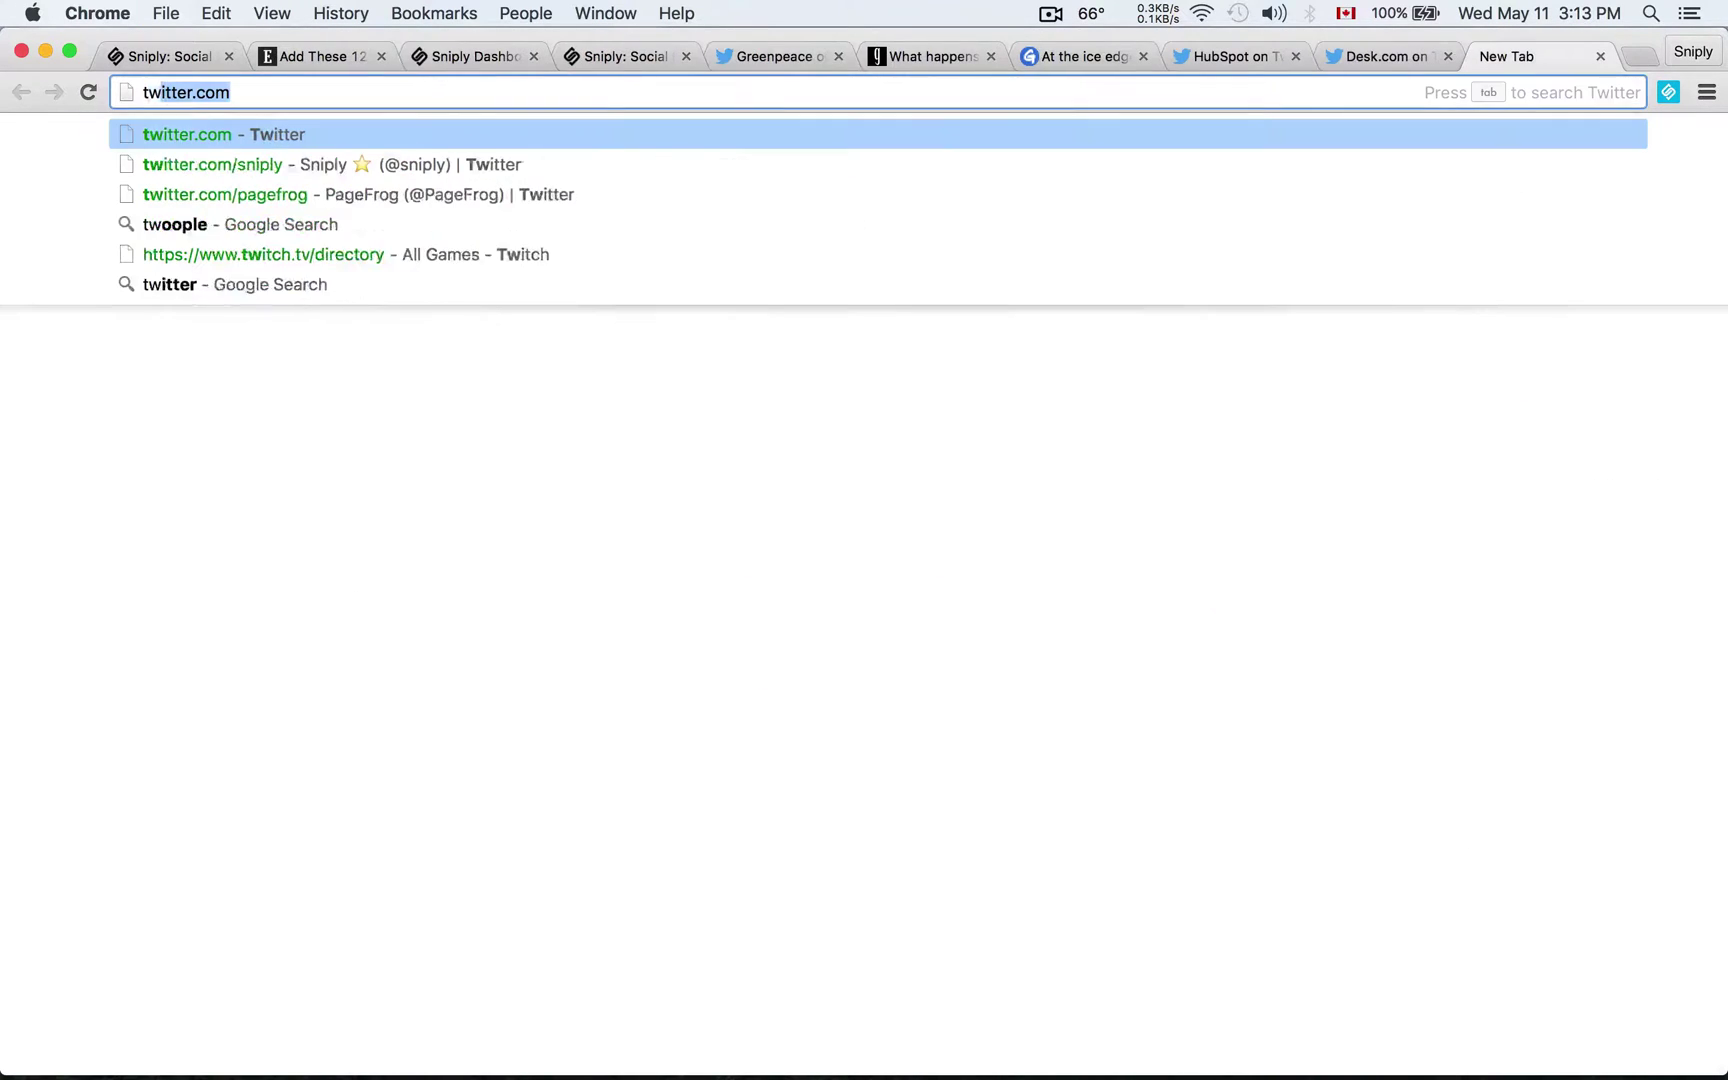
key("Down")
key("Return")
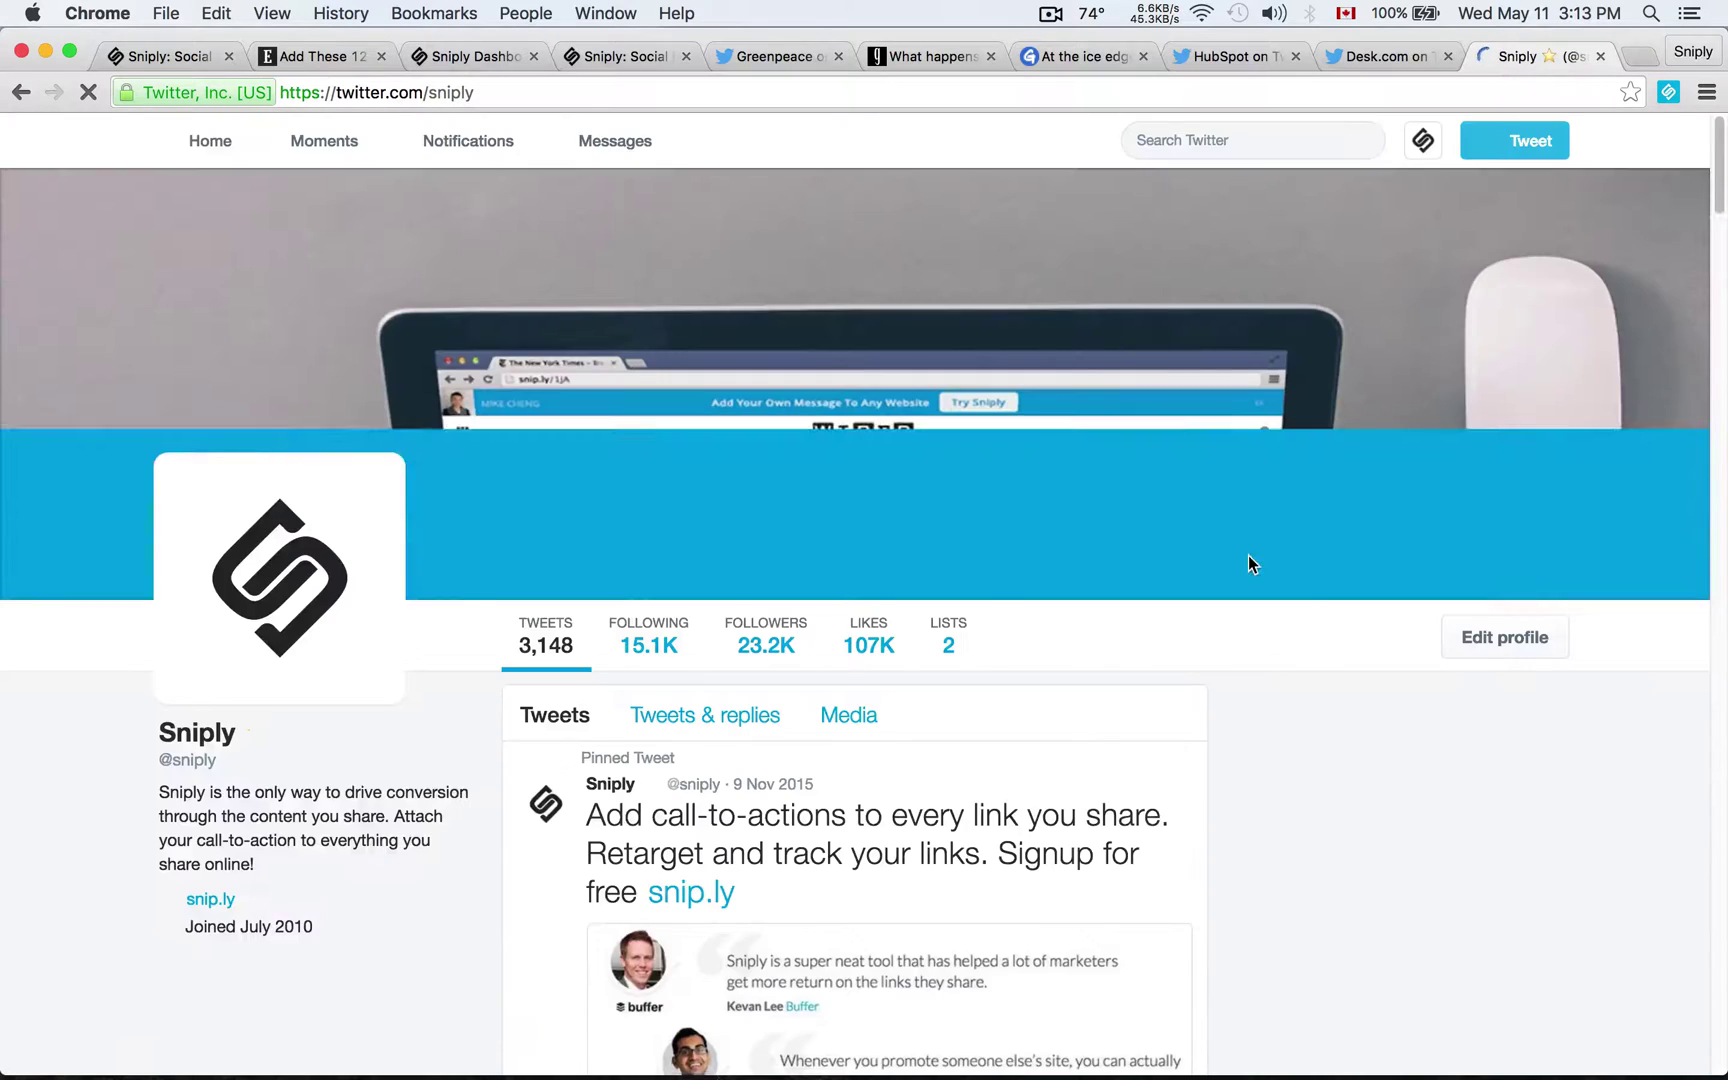
Scroll Sniply's timeline down to the Lisa Frank snip.ly/8nn5i tweet
scroll(1143, 541, "down", 10)
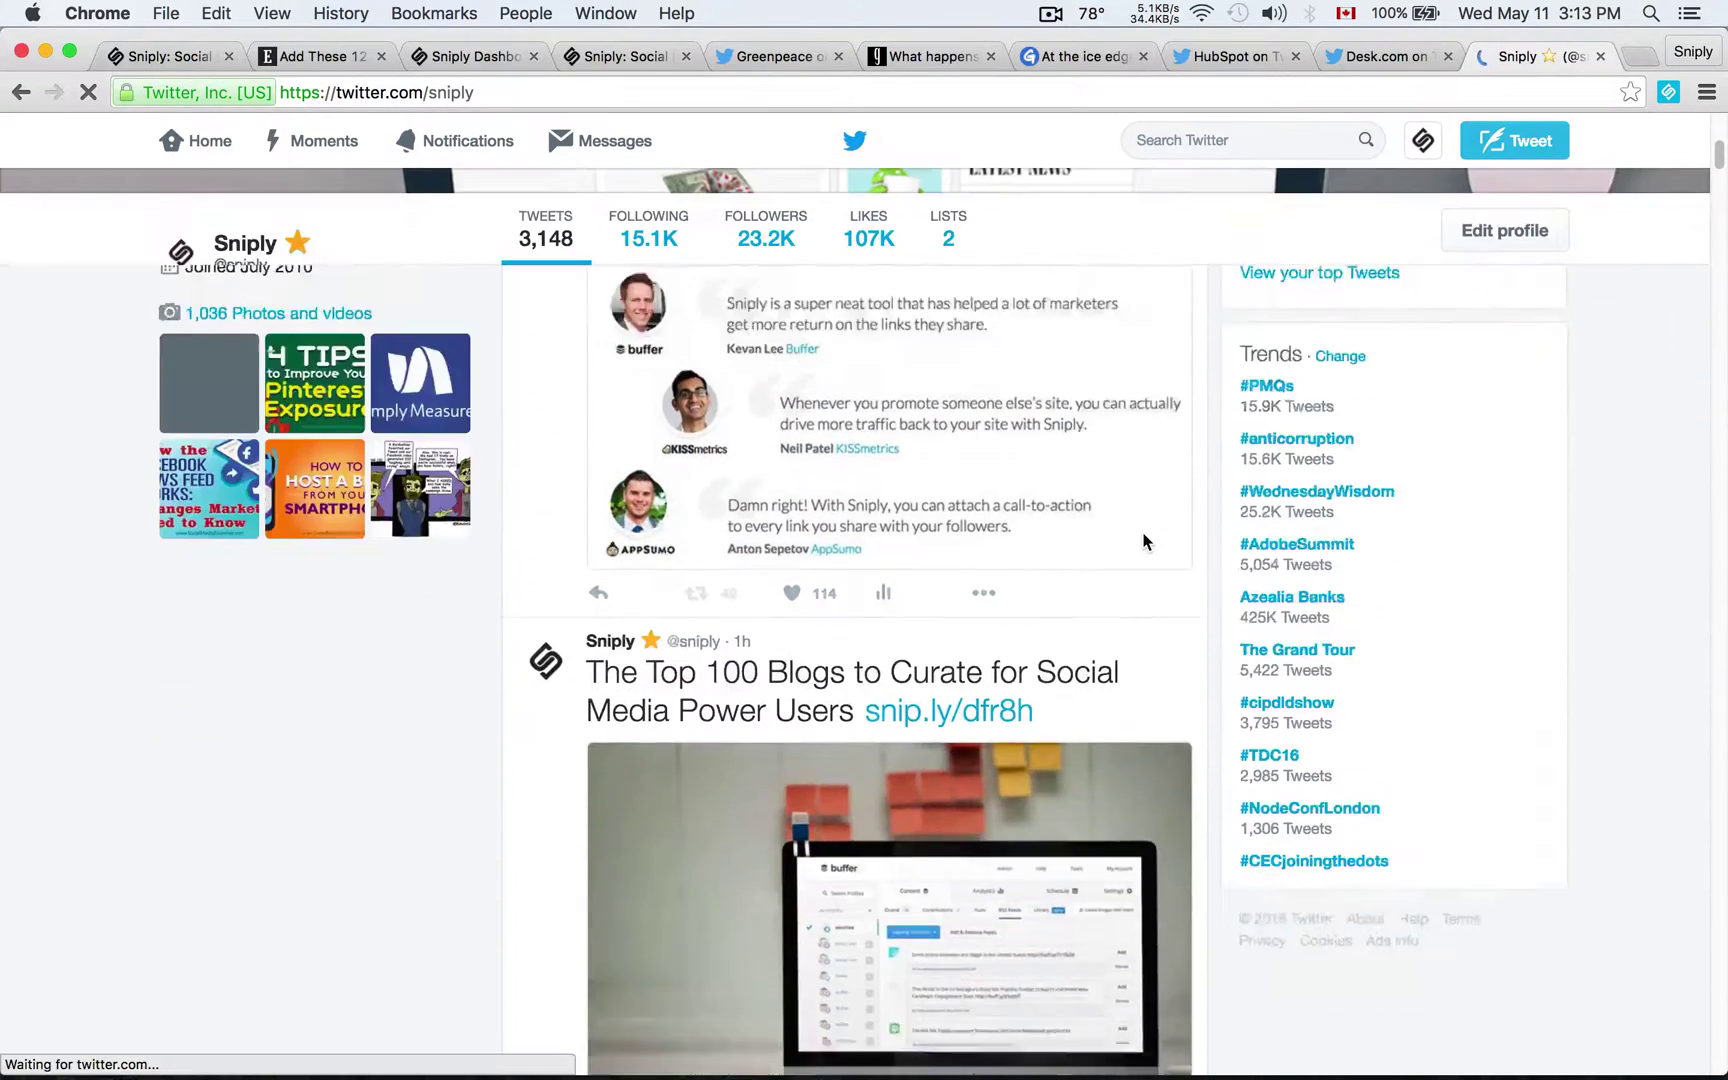
scroll(1143, 541, "down", 2)
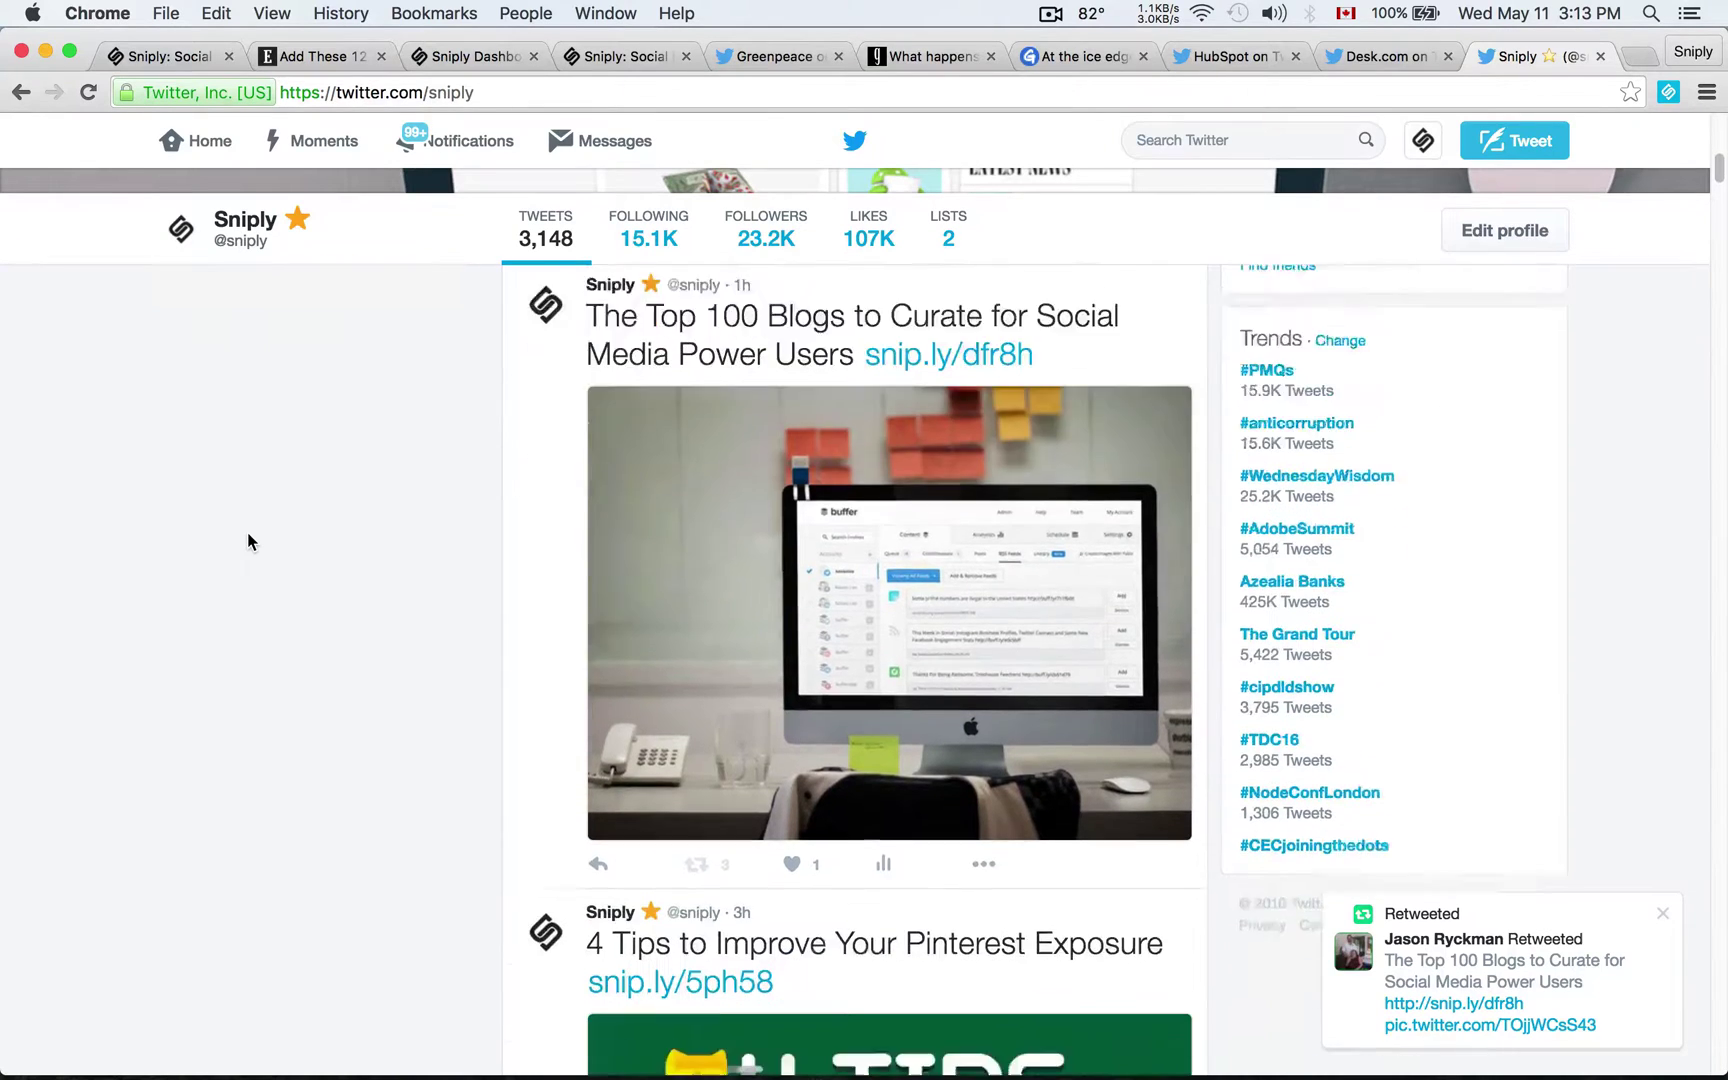
scroll(249, 541, "down", 6)
scroll(249, 541, "down", 5)
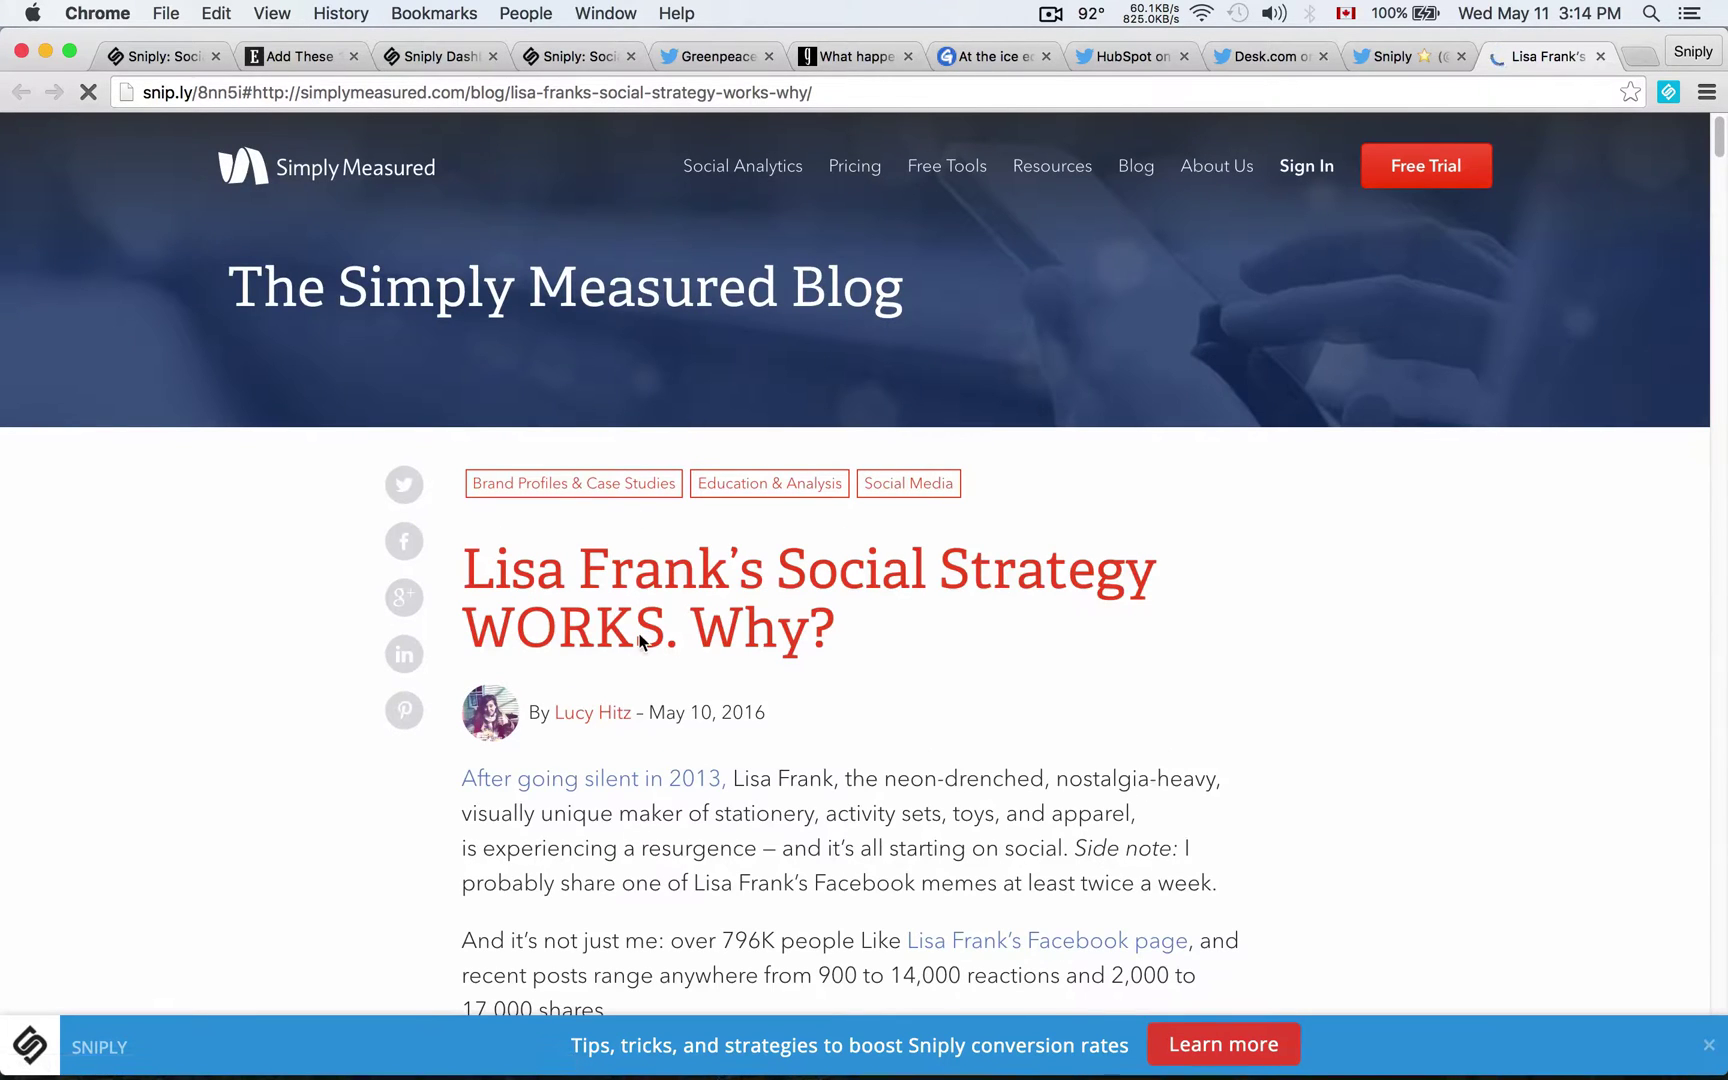
Scroll through the Simply Measured Lisa Frank article under Sniply's conversion-tips bar
scroll(926, 625, "down", 10)
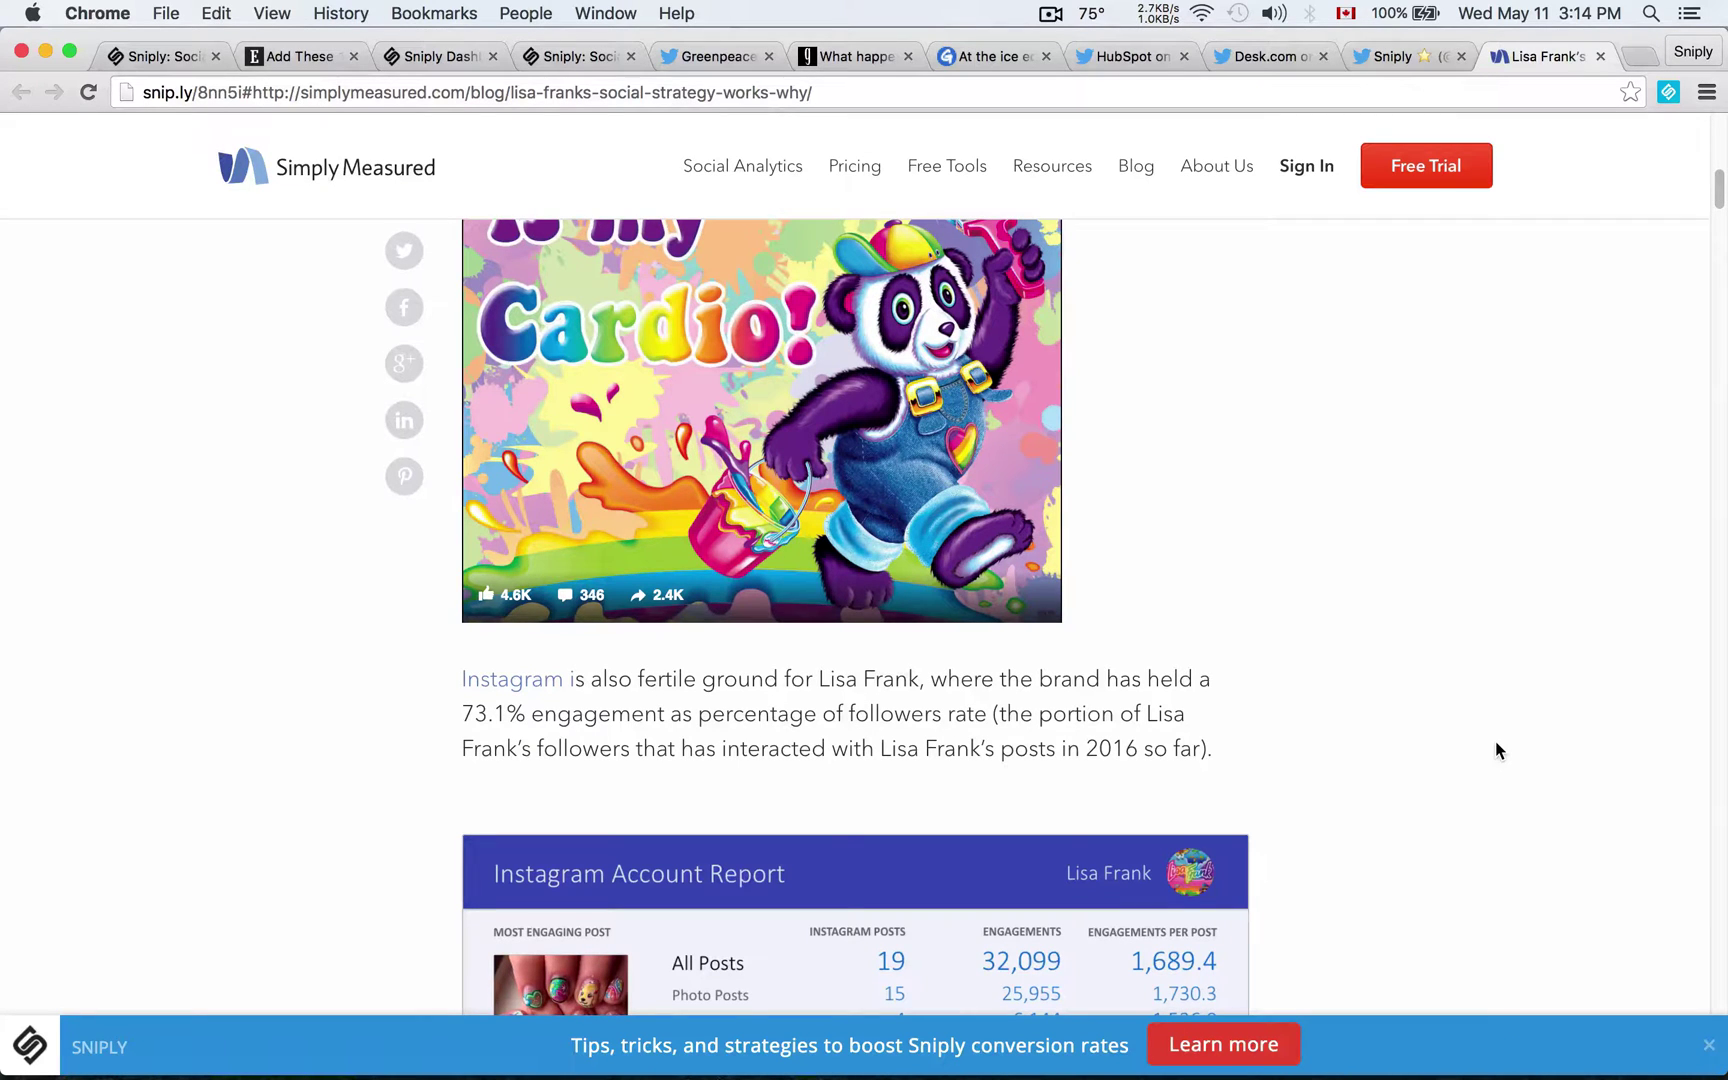
scroll(1300, 715, "up", 3)
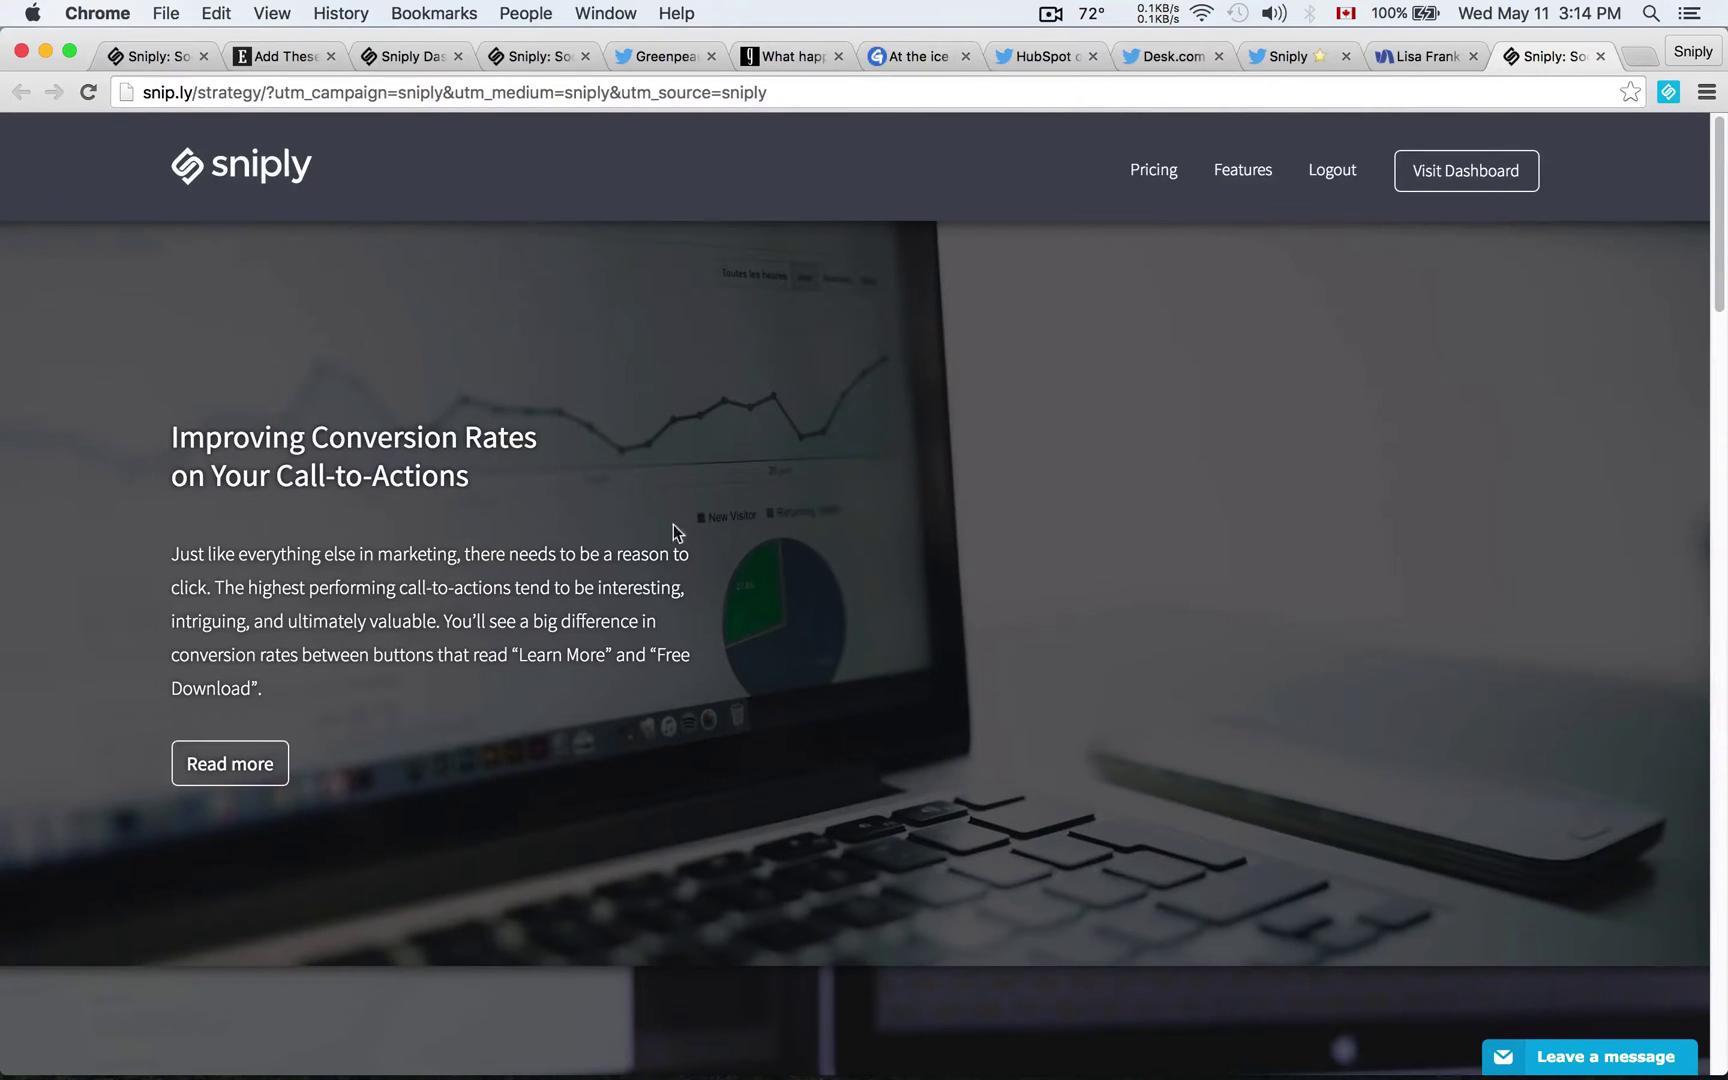
Switch to the first tab and scroll to the top of the snip.ly homepage
left_click(174, 63)
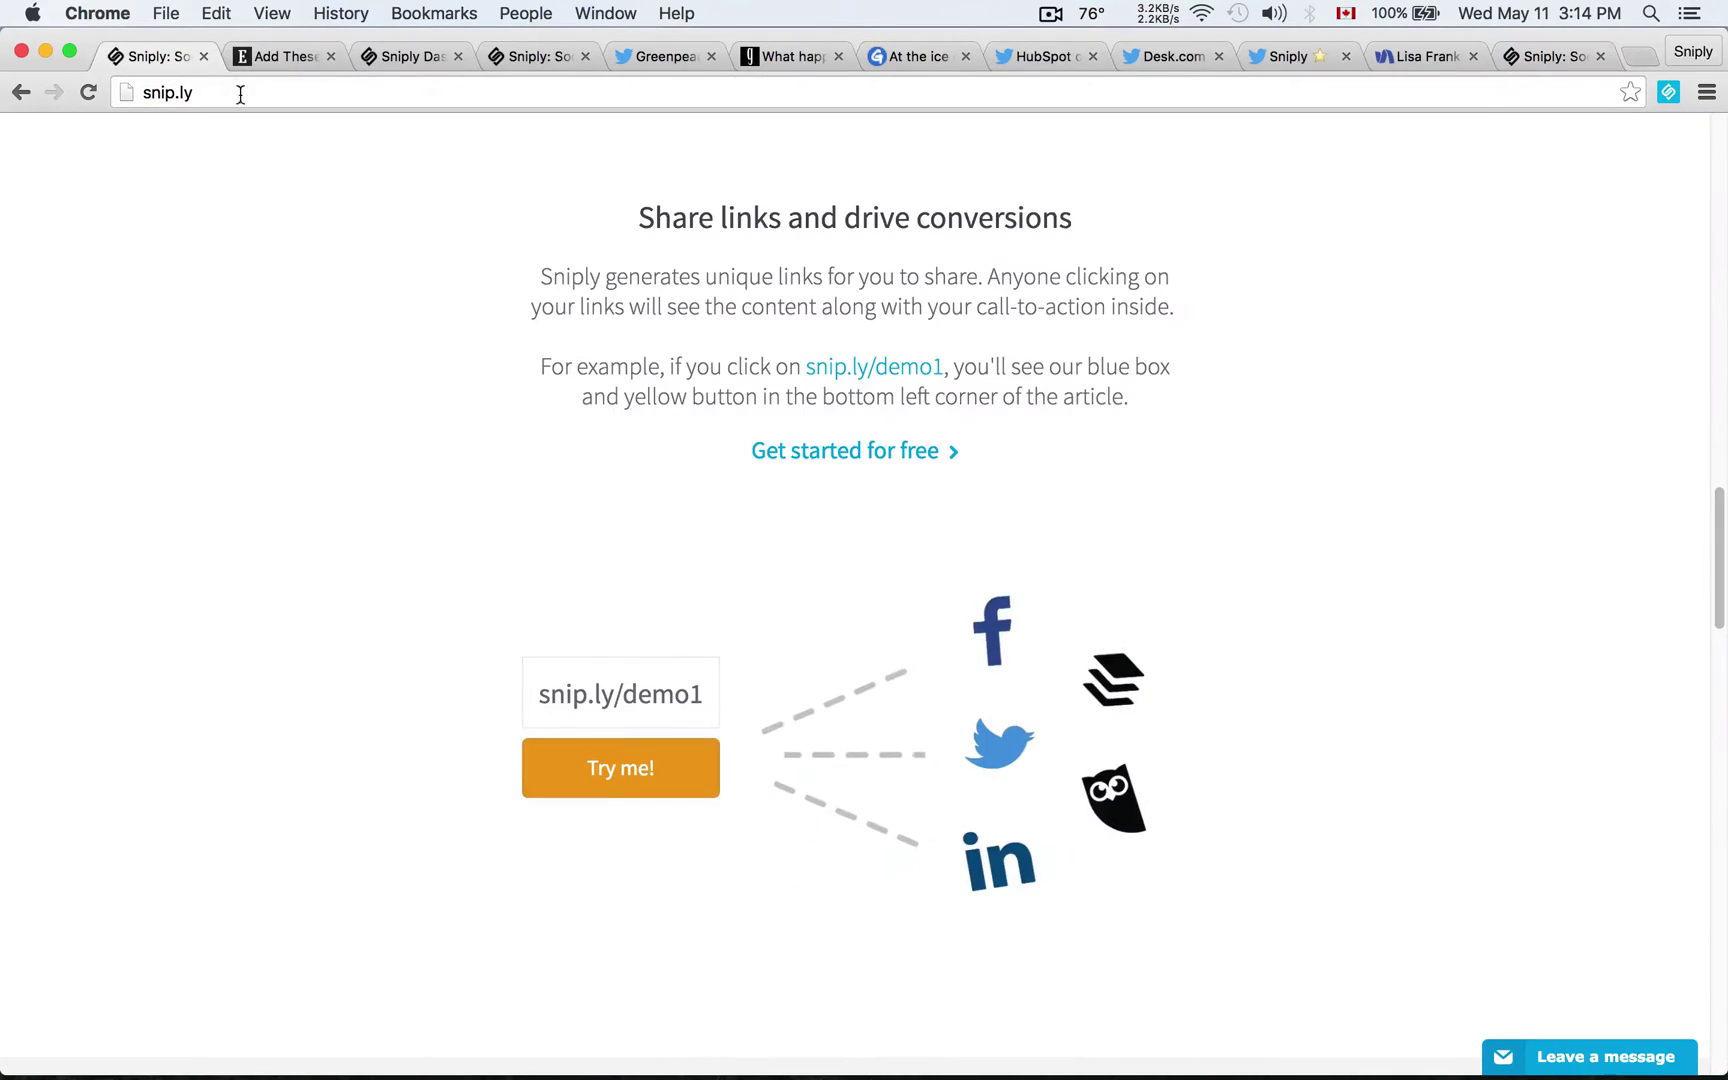
scroll(352, 432, "up", 10)
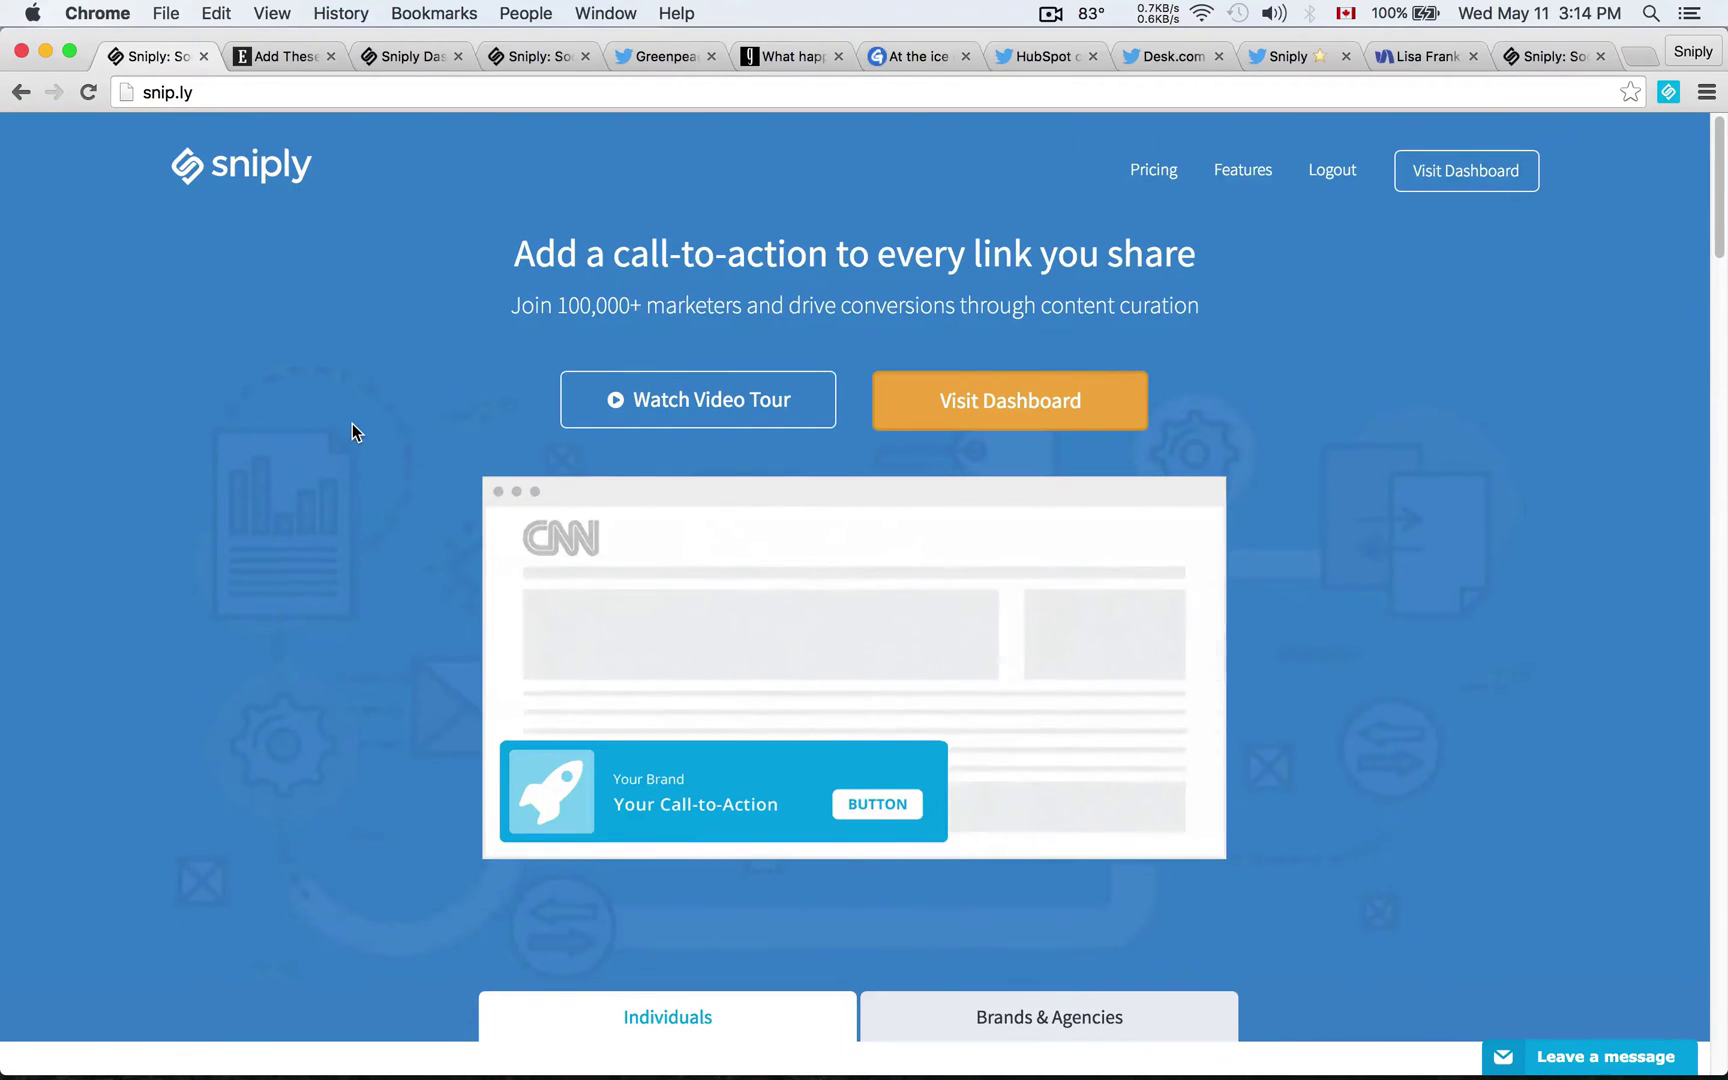